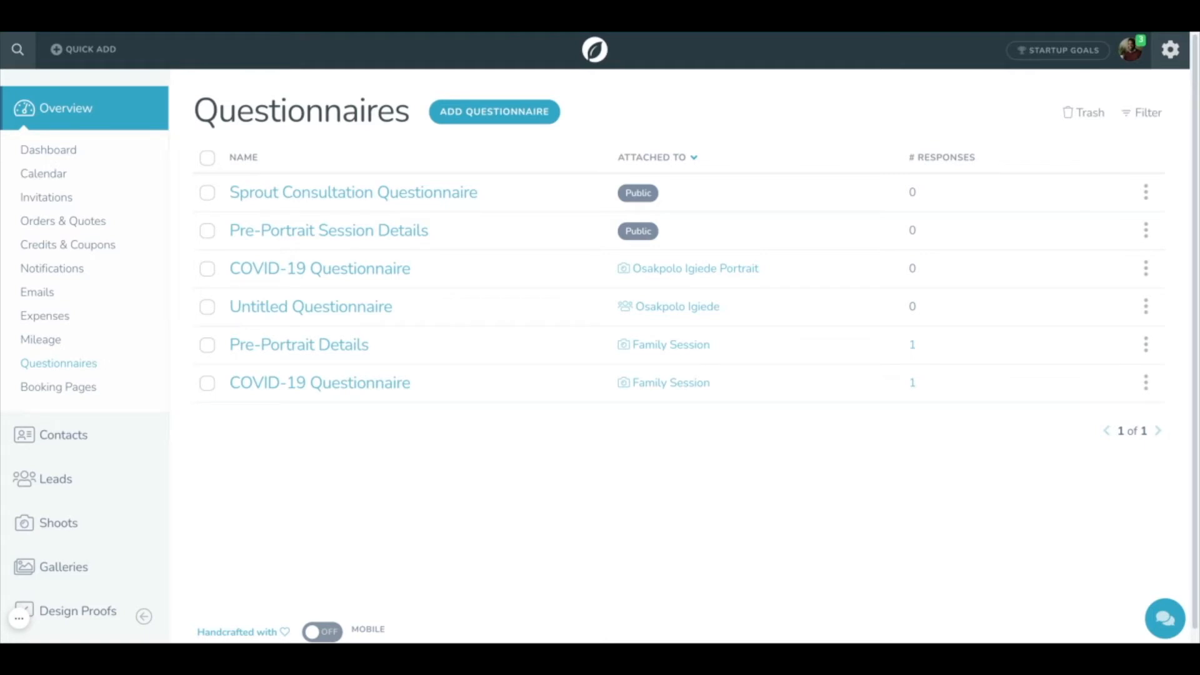
Step: Create a new public questionnaire and name it "Public Questionnaire Number 1"
{"action": "left_click", "coordinate": [481, 118]}
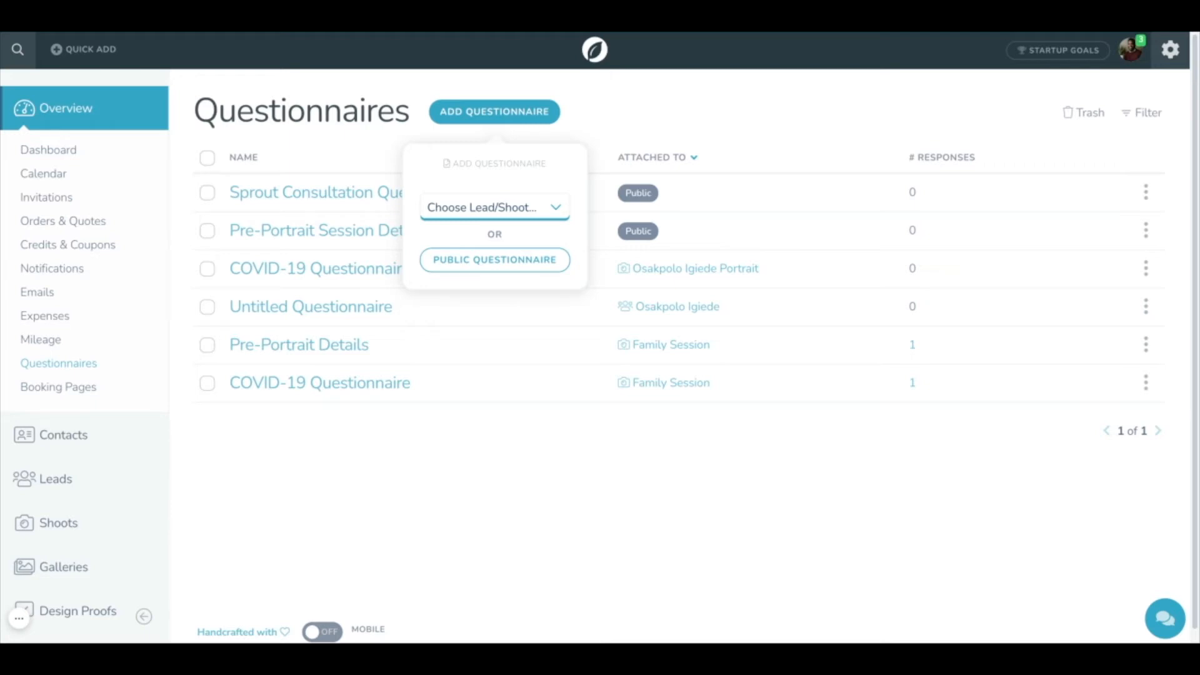
{"action": "left_click", "coordinate": [530, 262]}
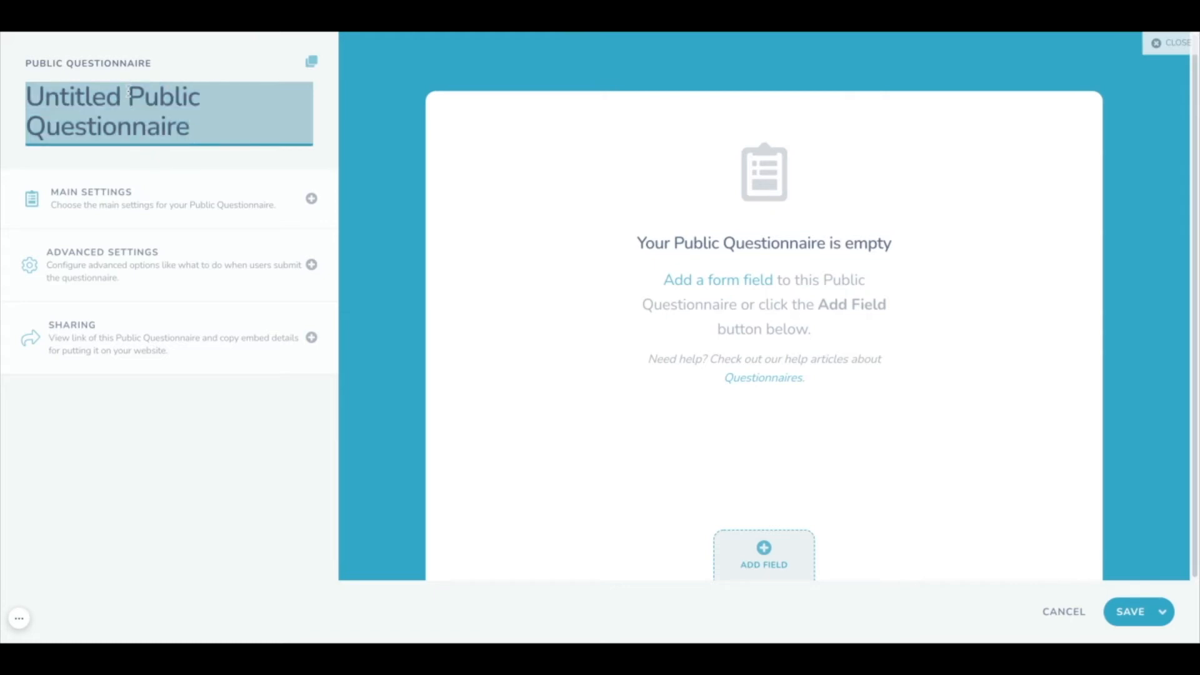
{"action": "key", "text": "shift+Left"}
{"action": "key", "text": "shift+Left"}
{"action": "key", "text": "shift+Left"}
{"action": "key", "text": "shift+Left"}
{"action": "key", "text": "shift+Left"}
{"action": "key", "text": "shift+Left"}
{"action": "key", "text": "shift+Left"}
{"action": "key", "text": "shift+Left"}
{"action": "key", "text": "shift+Left"}
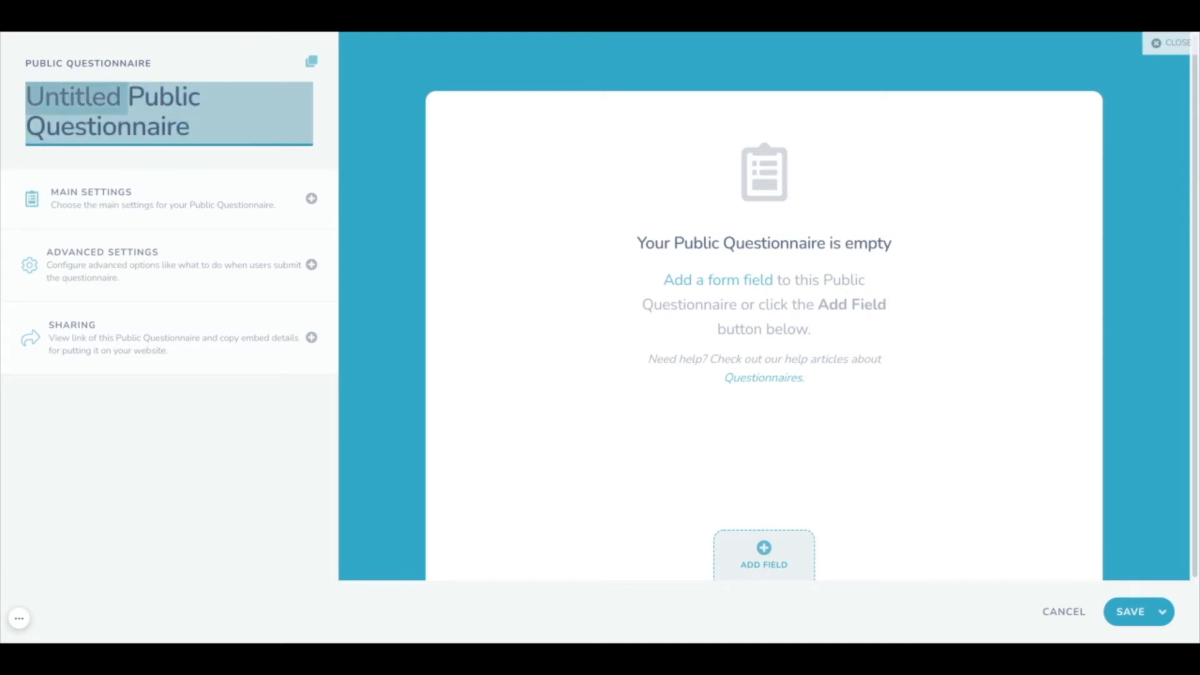
{"action": "key", "text": "BackSpace"}
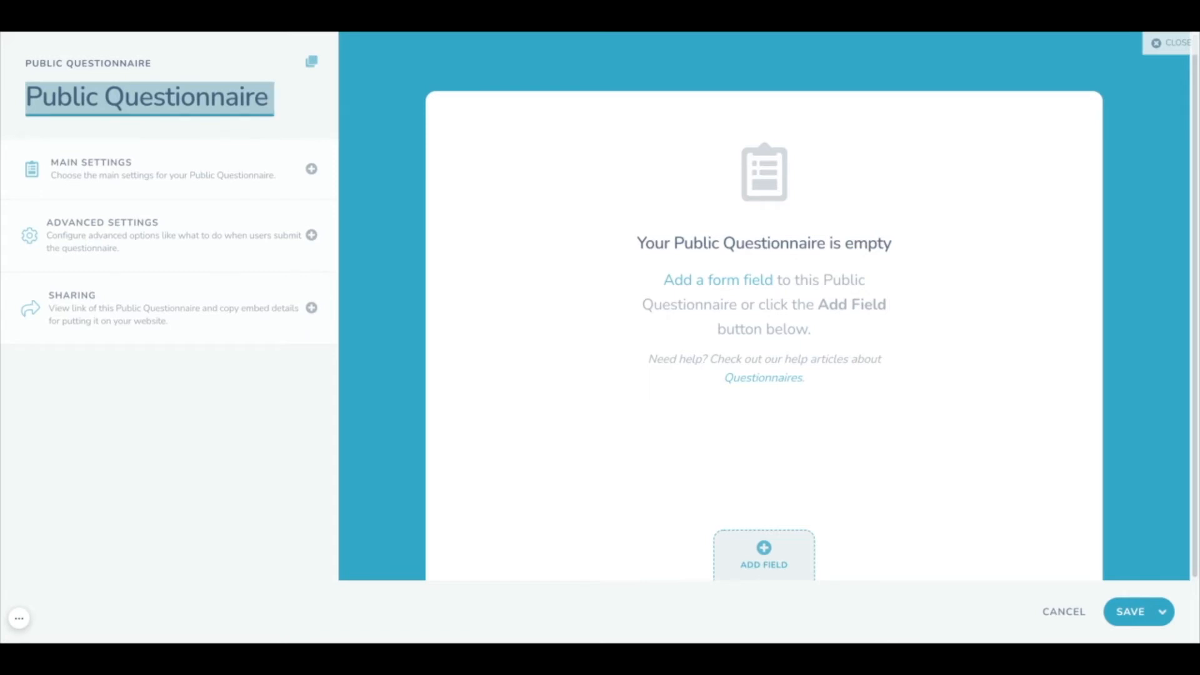
{"action": "type", "text": "Number 1"}
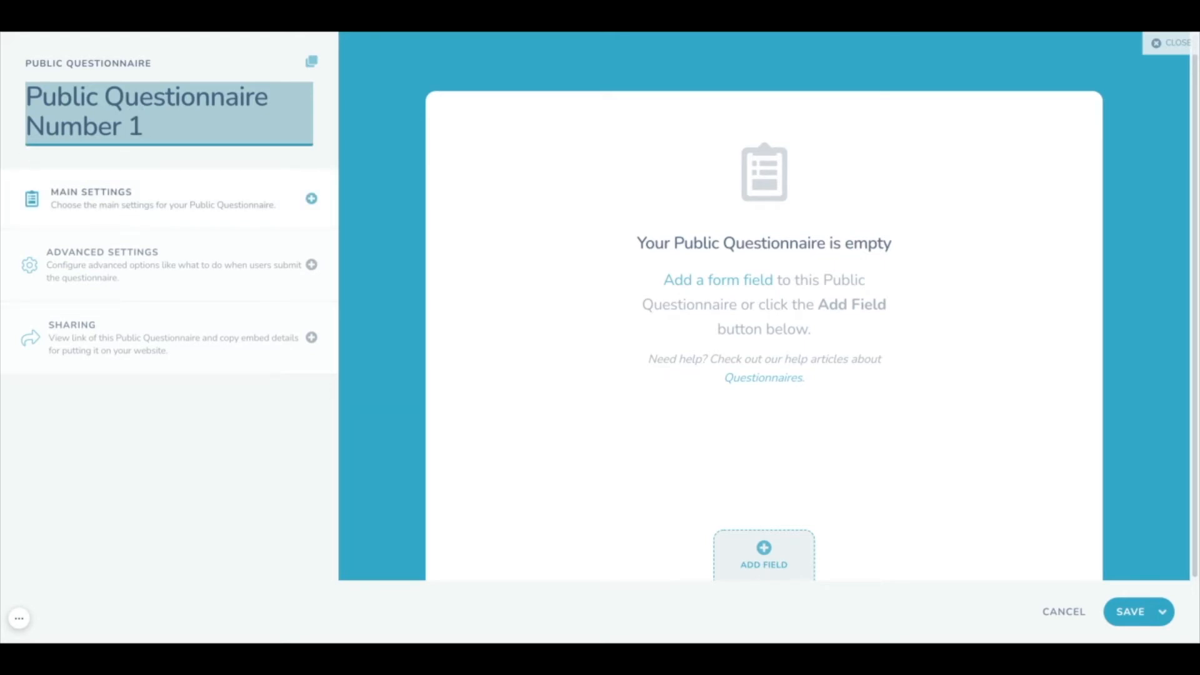
Step: In the questionnaire's main settings, set the form title to "Test Public Questionnaire"
{"action": "left_click", "coordinate": [168, 199]}
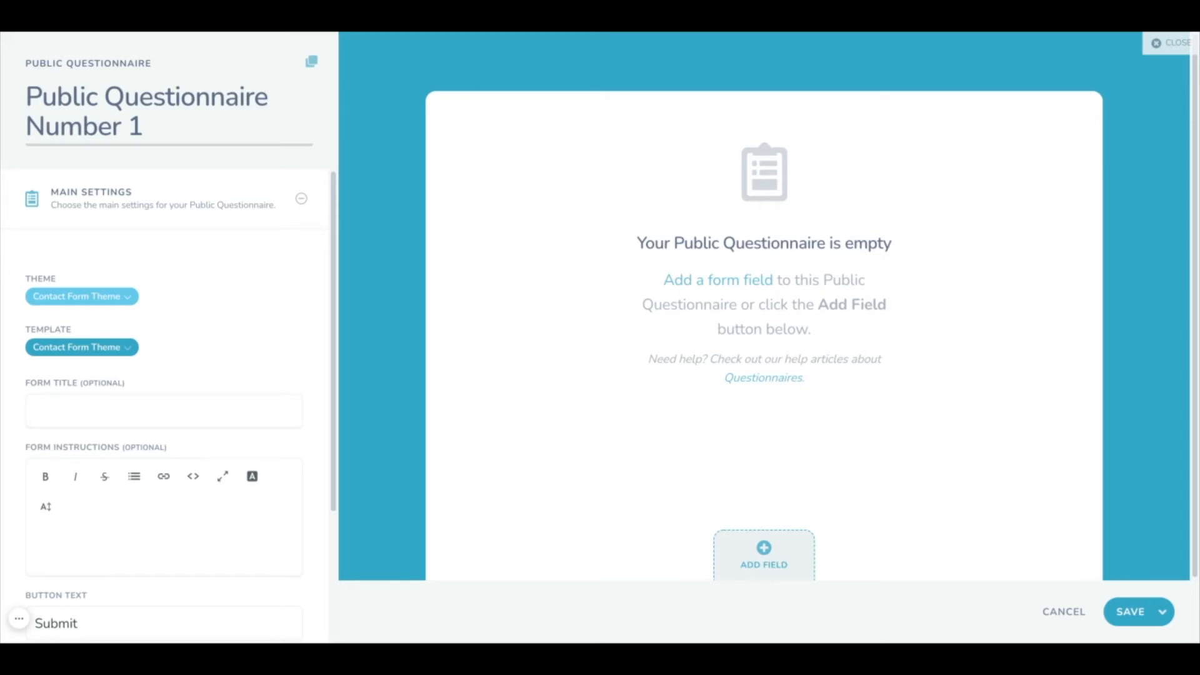
{"action": "scroll", "coordinate": [134, 295], "scroll_direction": "down", "scroll_amount": 3}
{"action": "left_click", "coordinate": [134, 290]}
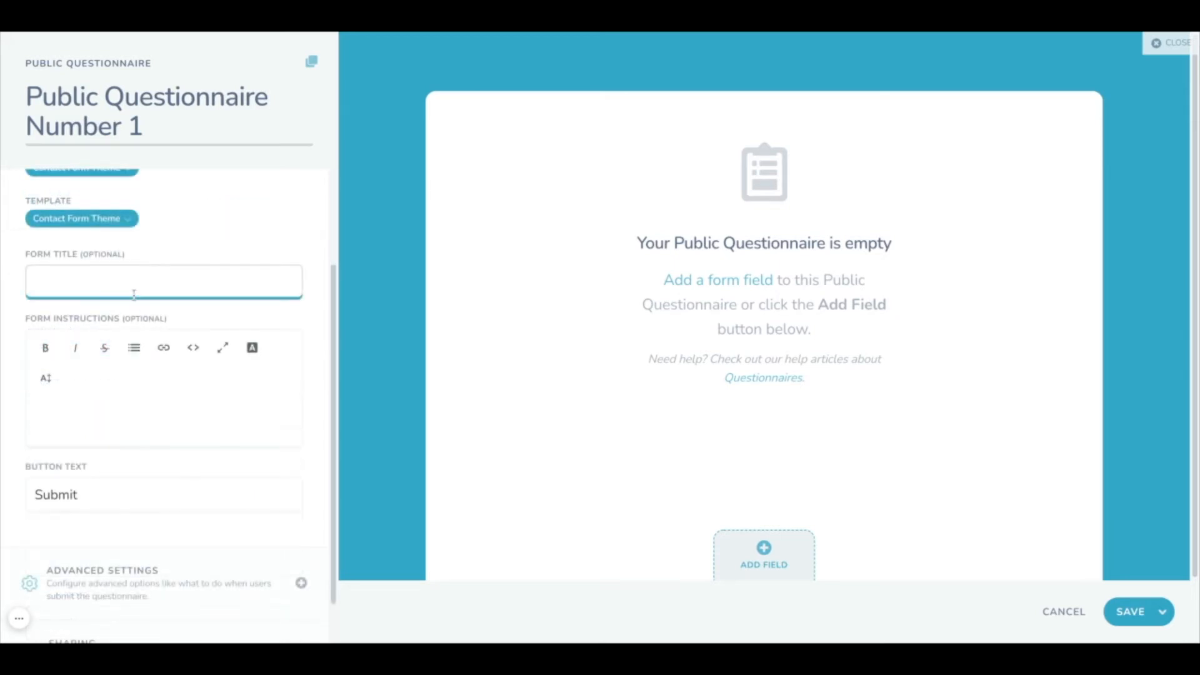
{"action": "left_click", "coordinate": [163, 262]}
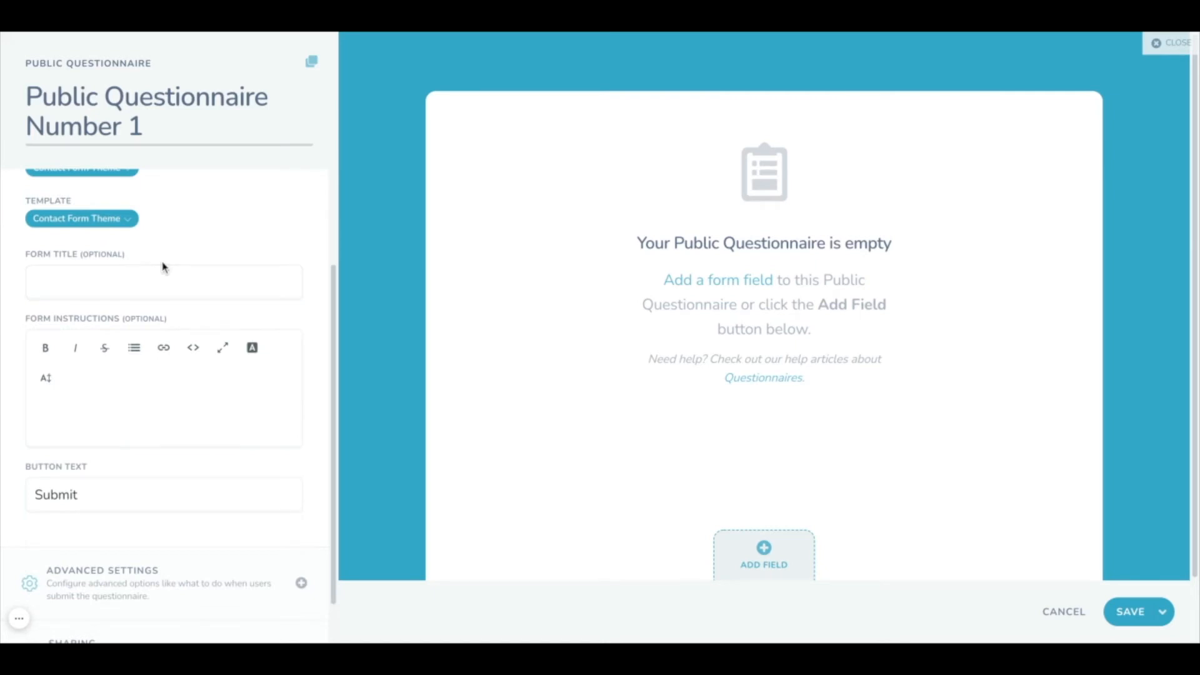
{"action": "left_click", "coordinate": [142, 277]}
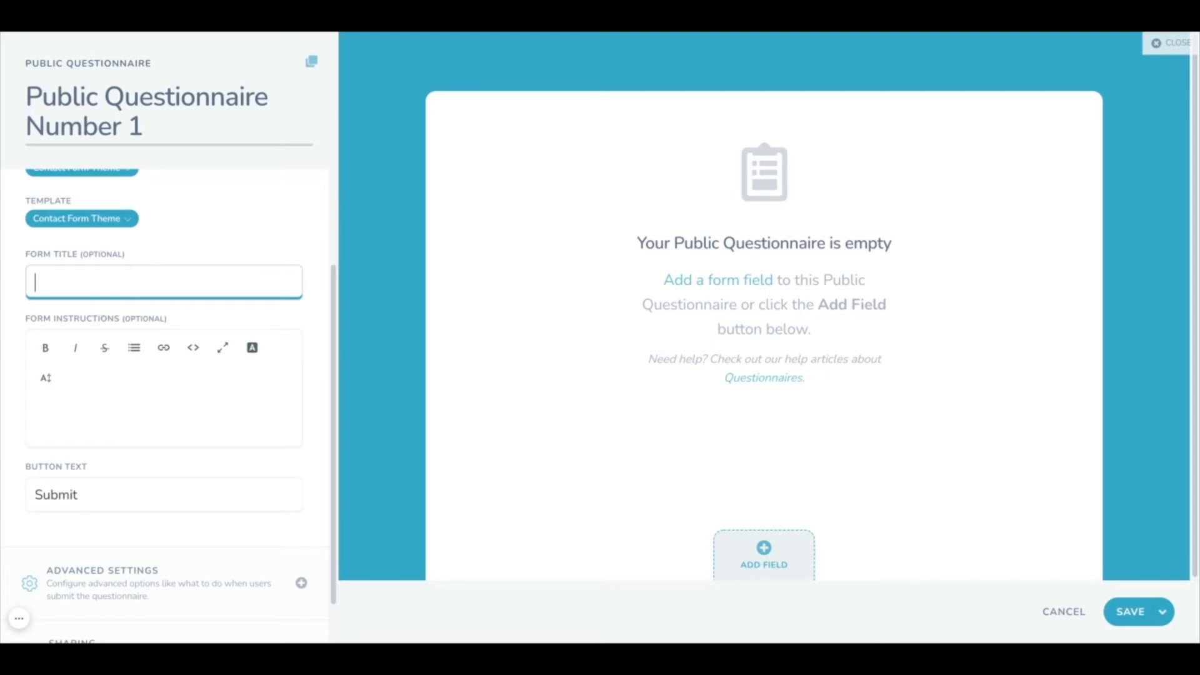
{"action": "left_click", "coordinate": [105, 318]}
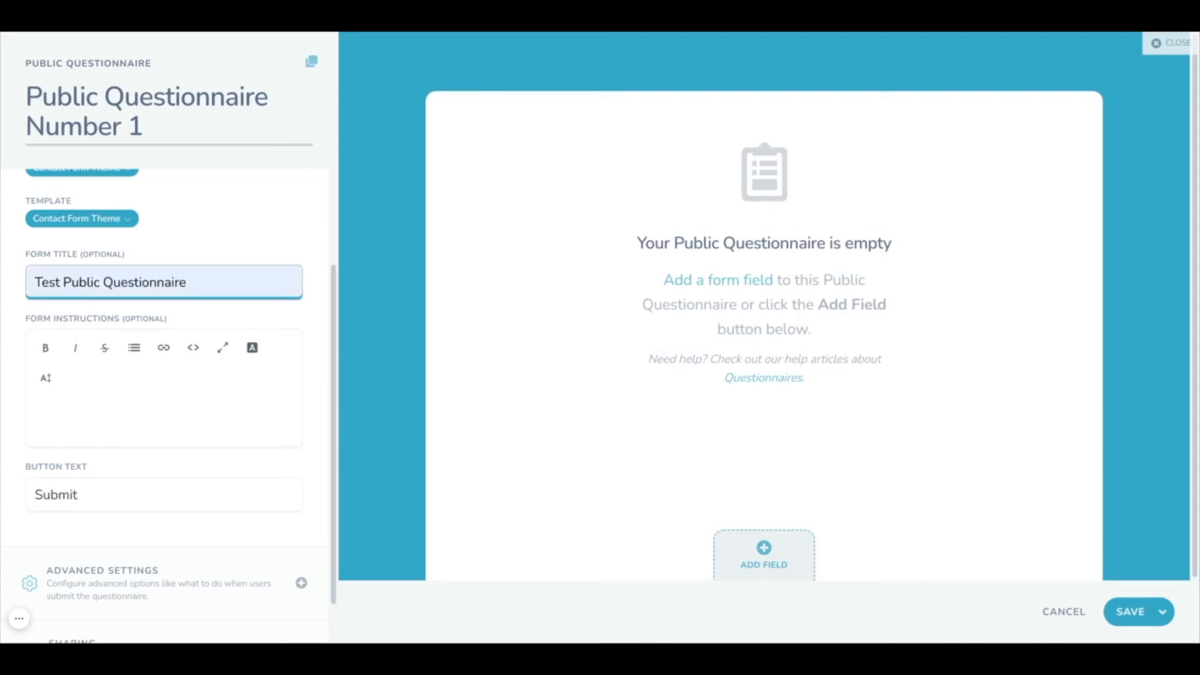
Step: Leave the form instructions blank and change the form's button text to "Bust a move"
{"action": "left_click", "coordinate": [107, 417]}
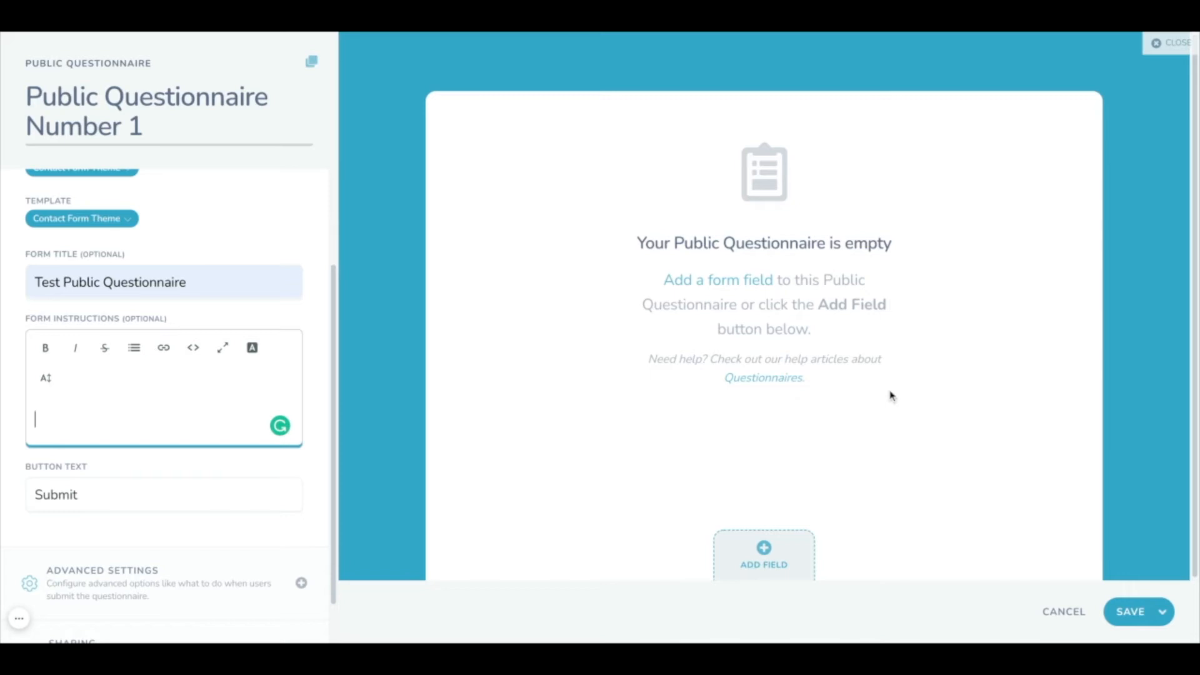
{"action": "left_click", "coordinate": [231, 487]}
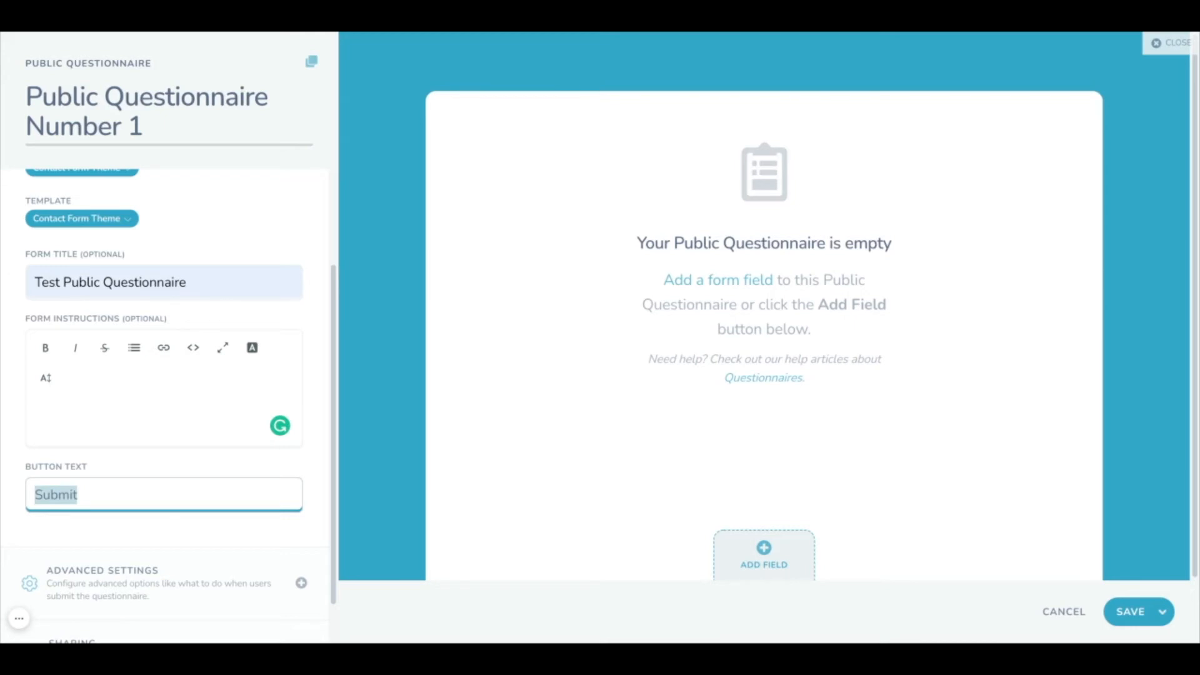
{"action": "key", "text": "BackSpace"}
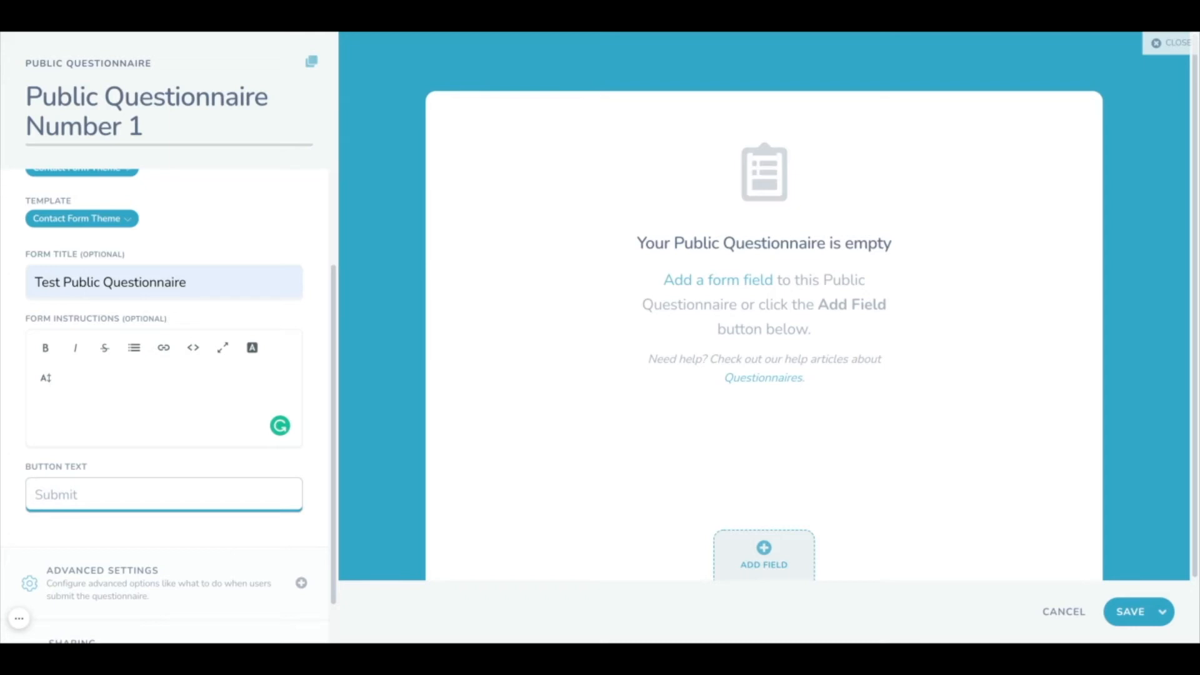
{"action": "type", "text": "Bust a move"}
{"action": "scroll", "coordinate": [312, 493], "scroll_direction": "down", "scroll_amount": 1}
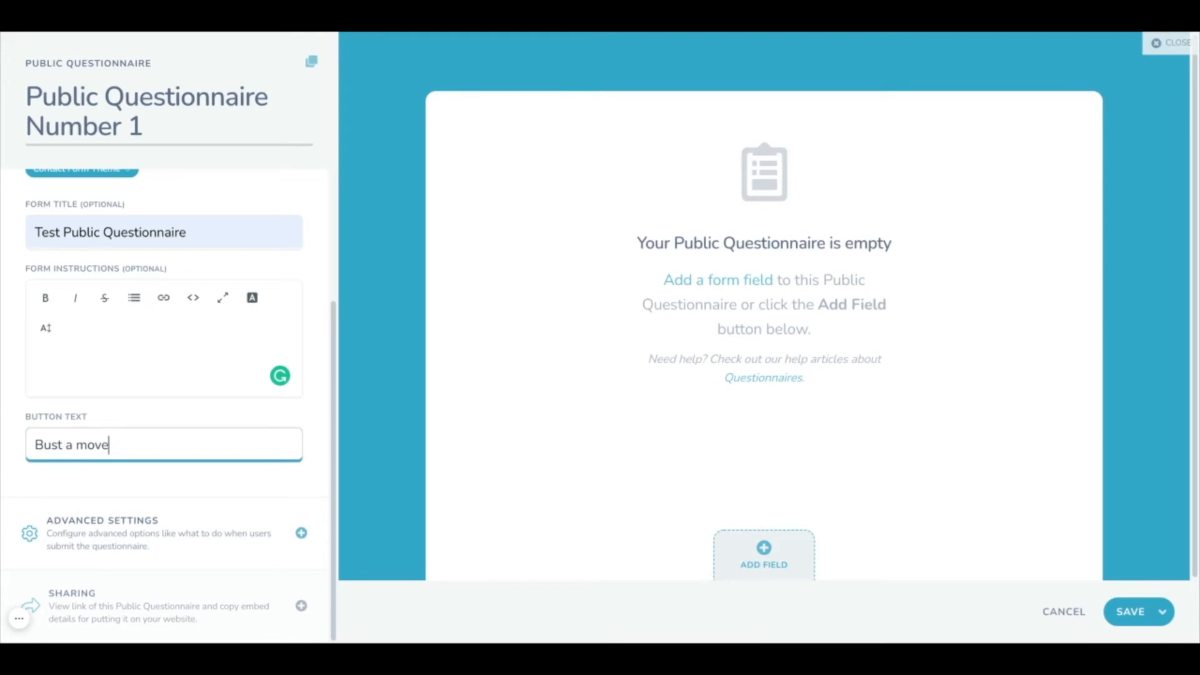
Step: Add an Instructions field reading "Hey there, please take a moment to fill out this questionnaire!"
{"action": "left_click", "coordinate": [784, 558]}
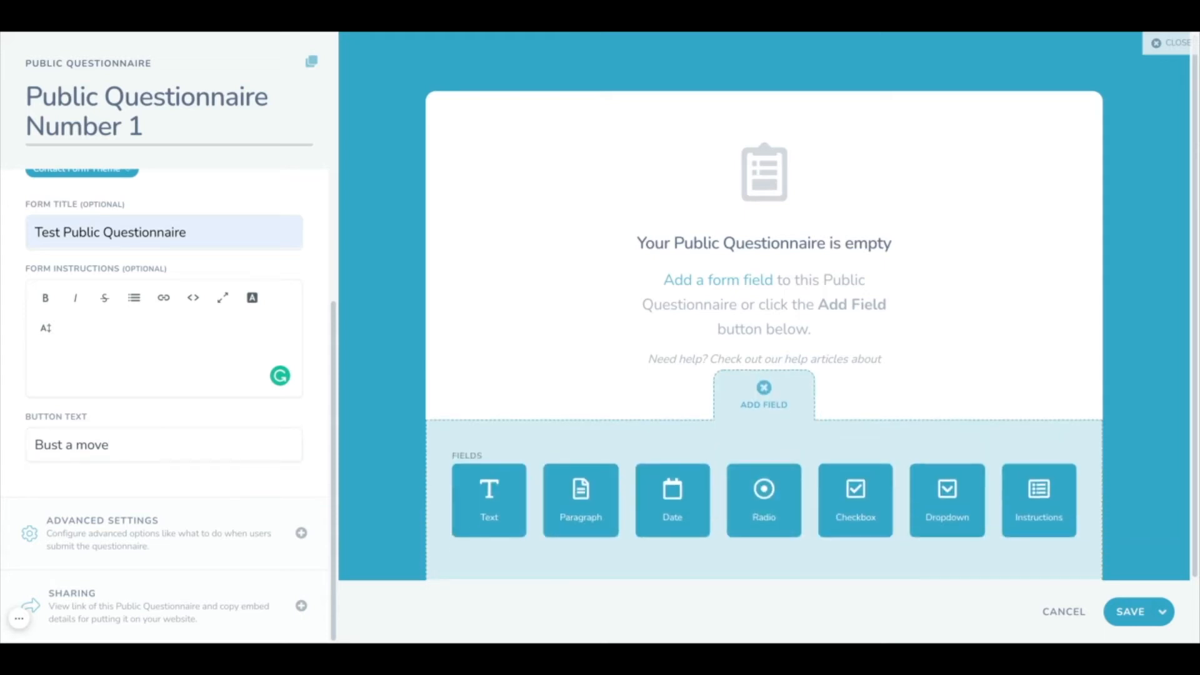
{"action": "left_click", "coordinate": [1047, 519]}
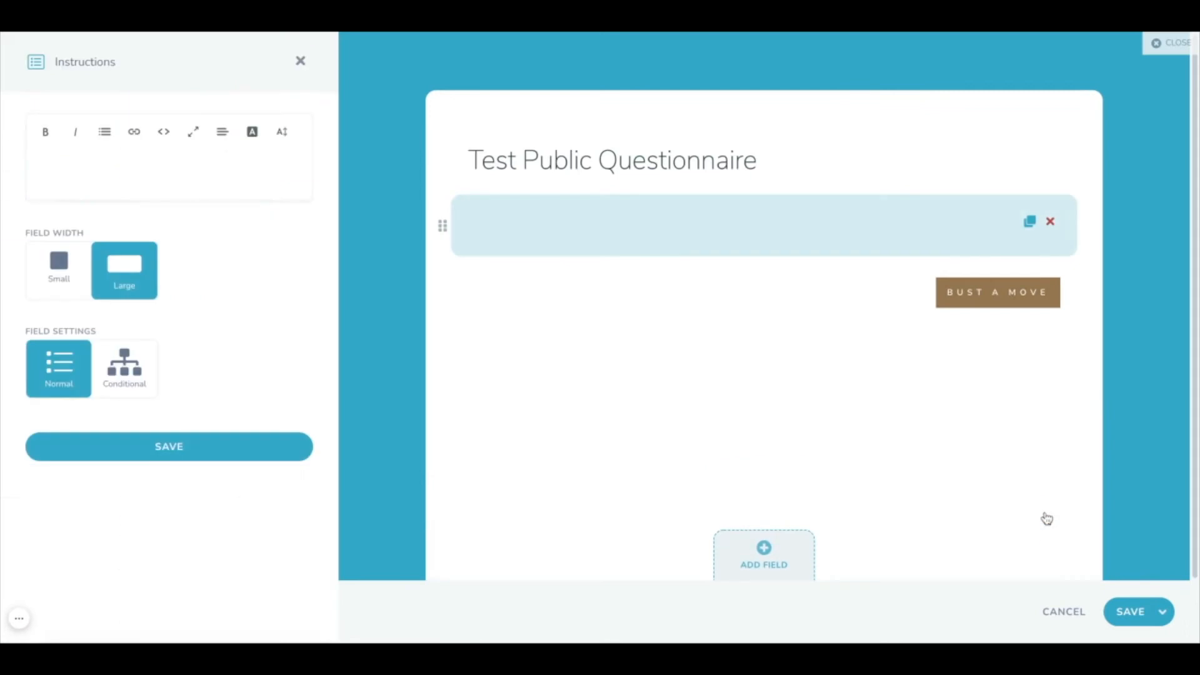
{"action": "left_click", "coordinate": [185, 161]}
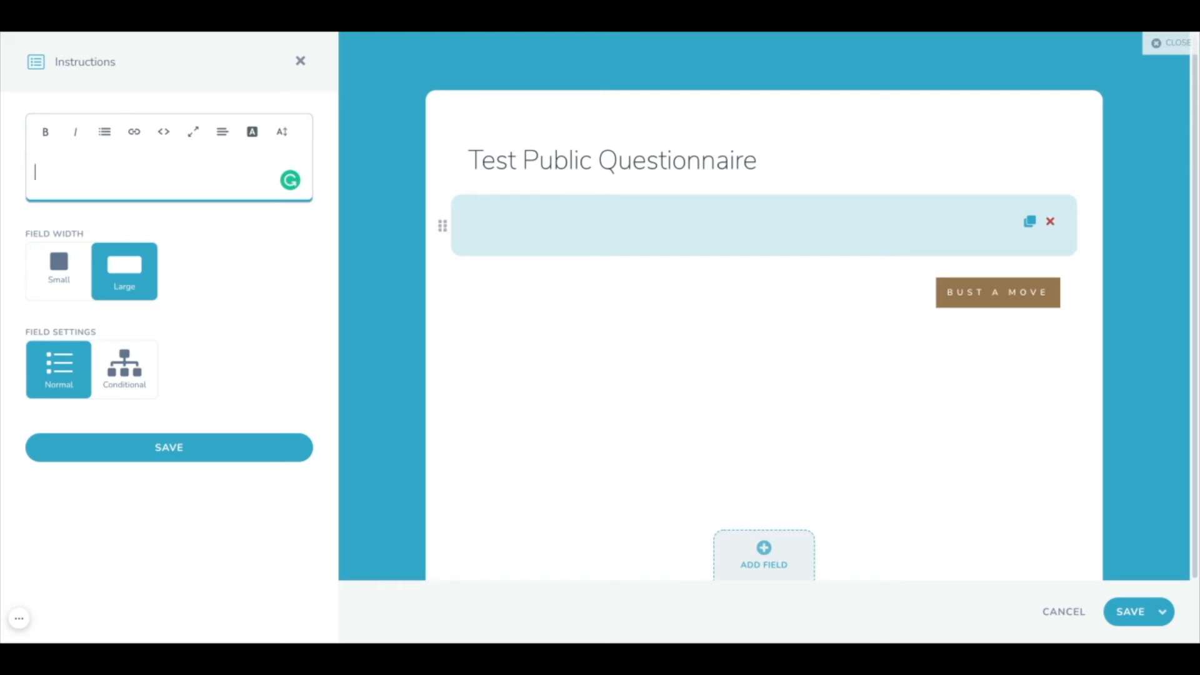
{"action": "type", "text": "Hey therem"}
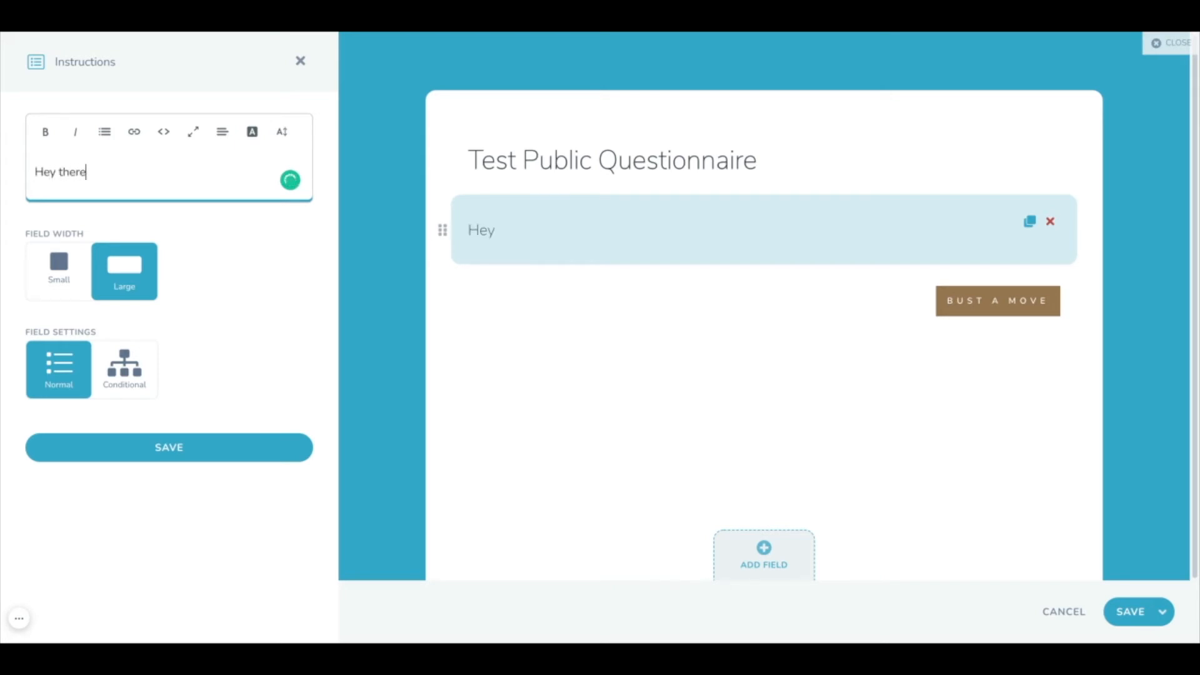
{"action": "key", "text": "BackSpace"}
{"action": "type", "text": ", Ipleas"}
{"action": "key", "text": "BackSpace"}
{"action": "key", "text": "BackSpace"}
{"action": "key", "text": "BackSpace"}
{"action": "key", "text": "BackSpace"}
{"action": "key", "text": "BackSpace"}
{"action": "key", "text": "BackSpace"}
{"action": "type", "text": "please take a moment to fill out this questionnaire!"}
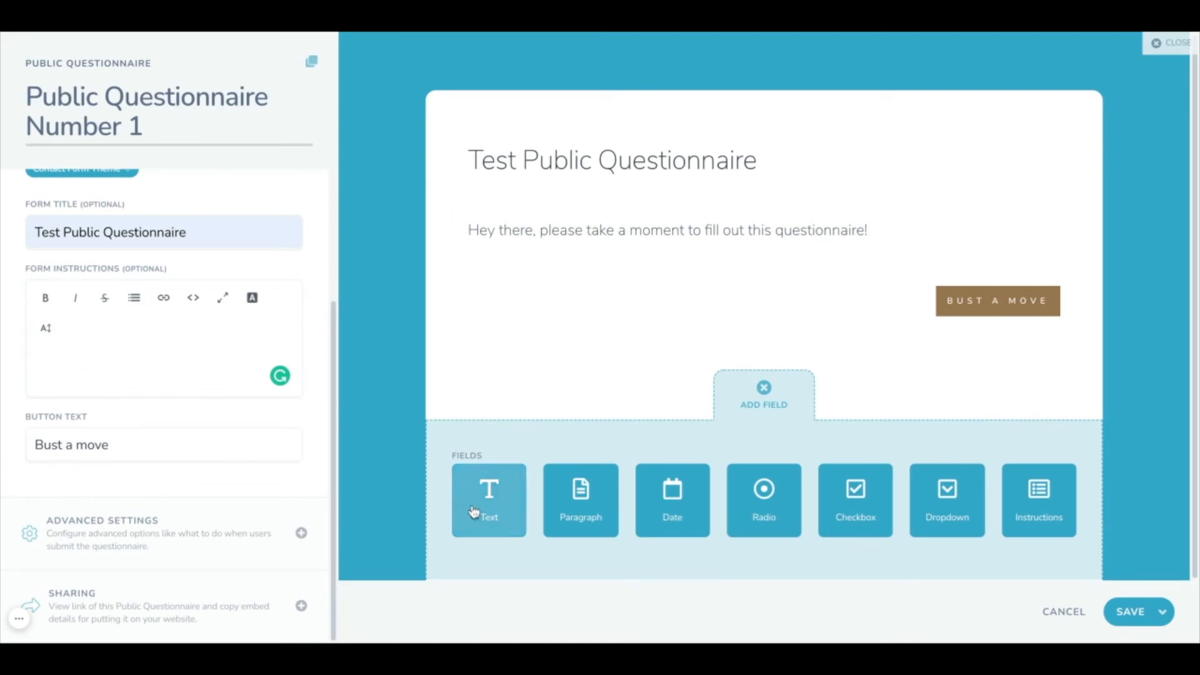
Step: Add a Text field to the questionnaire with the question "What is your Favorite candy?"
{"action": "left_click", "coordinate": [489, 500]}
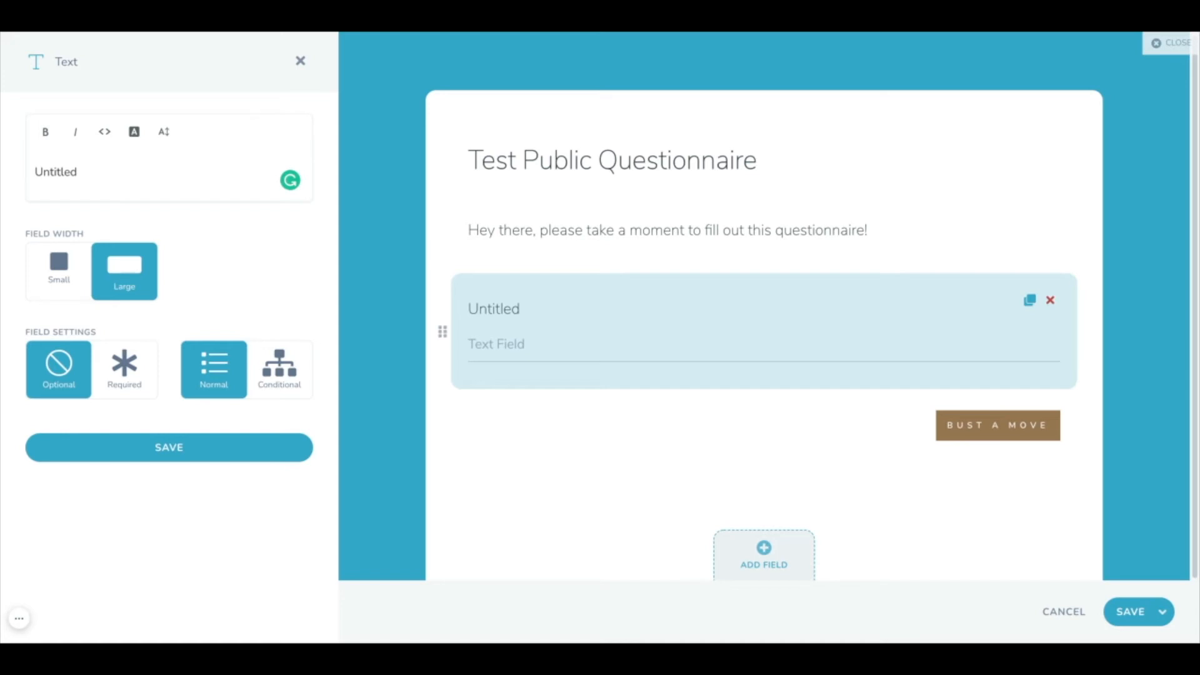
{"action": "double_click", "coordinate": [56, 172]}
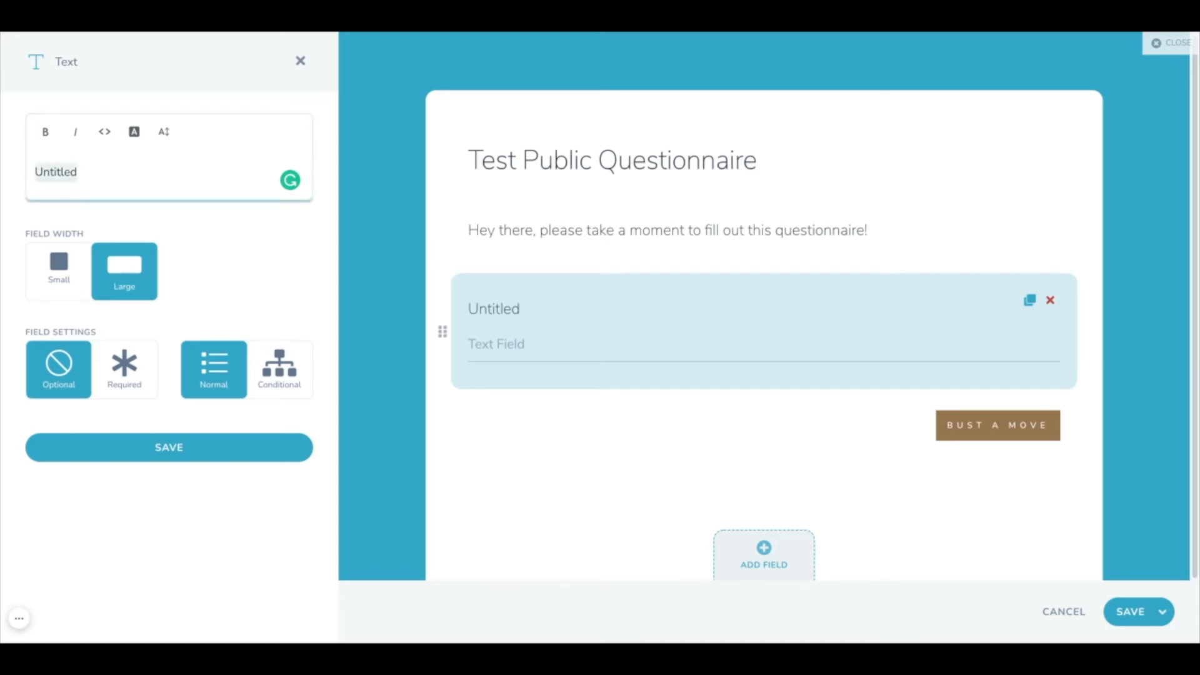
{"action": "type", "text": "What is your favop"}
{"action": "key", "text": "BackSpace"}
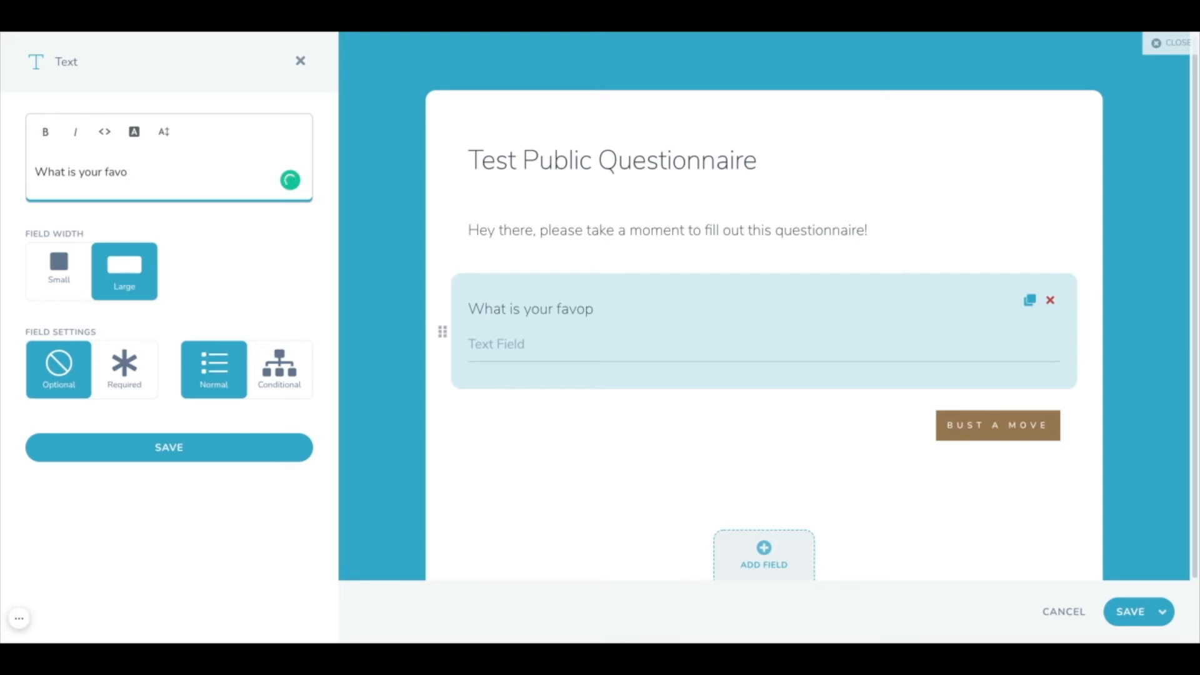
{"action": "type", "text": "rite candy?"}
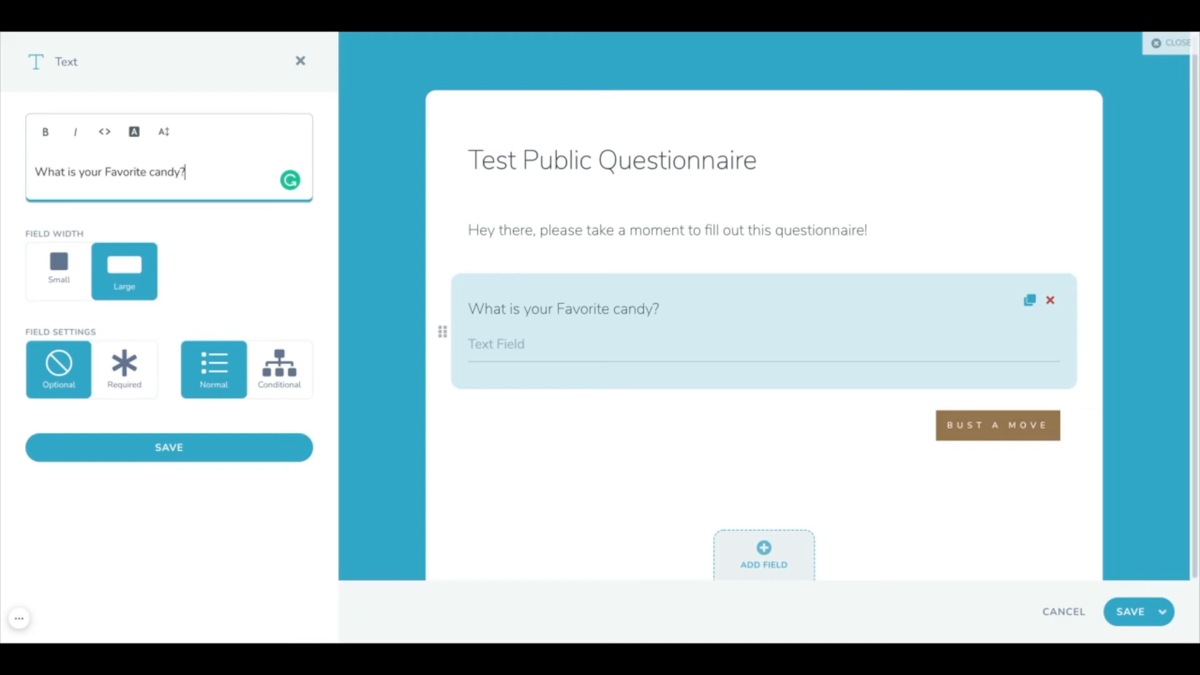
Step: Add a Checkbox field to the questionnaire with the question "What is your favorite Boston landmark?"
{"action": "left_click", "coordinate": [764, 548]}
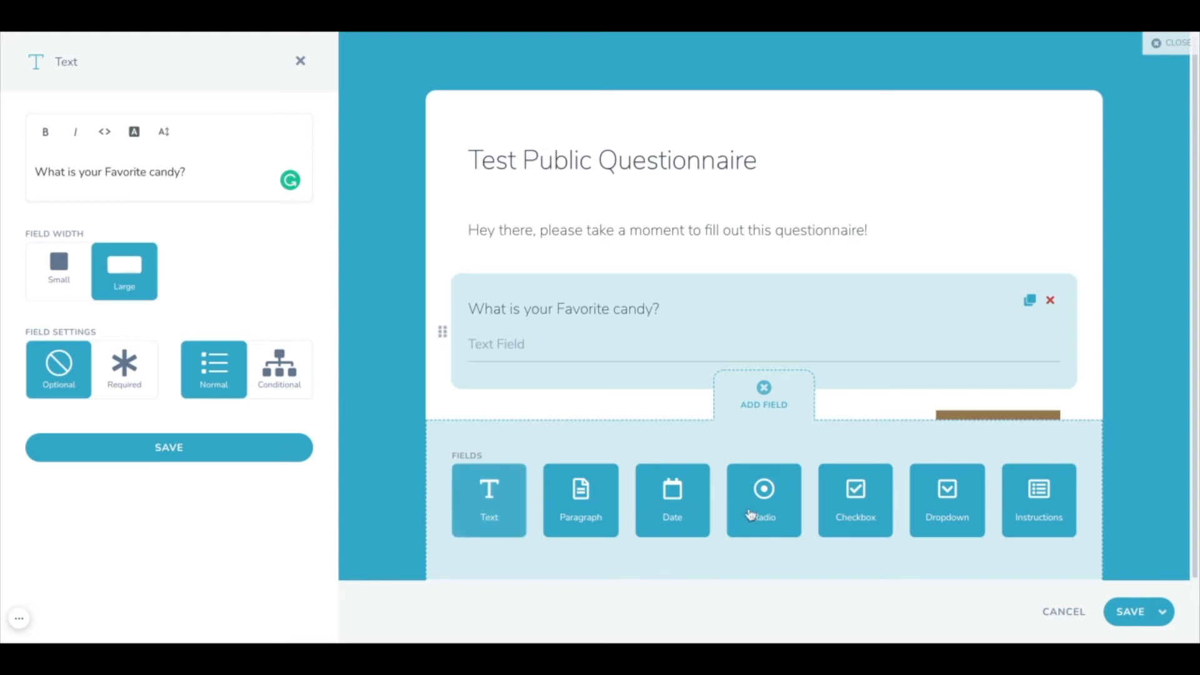
{"action": "left_click", "coordinate": [850, 504]}
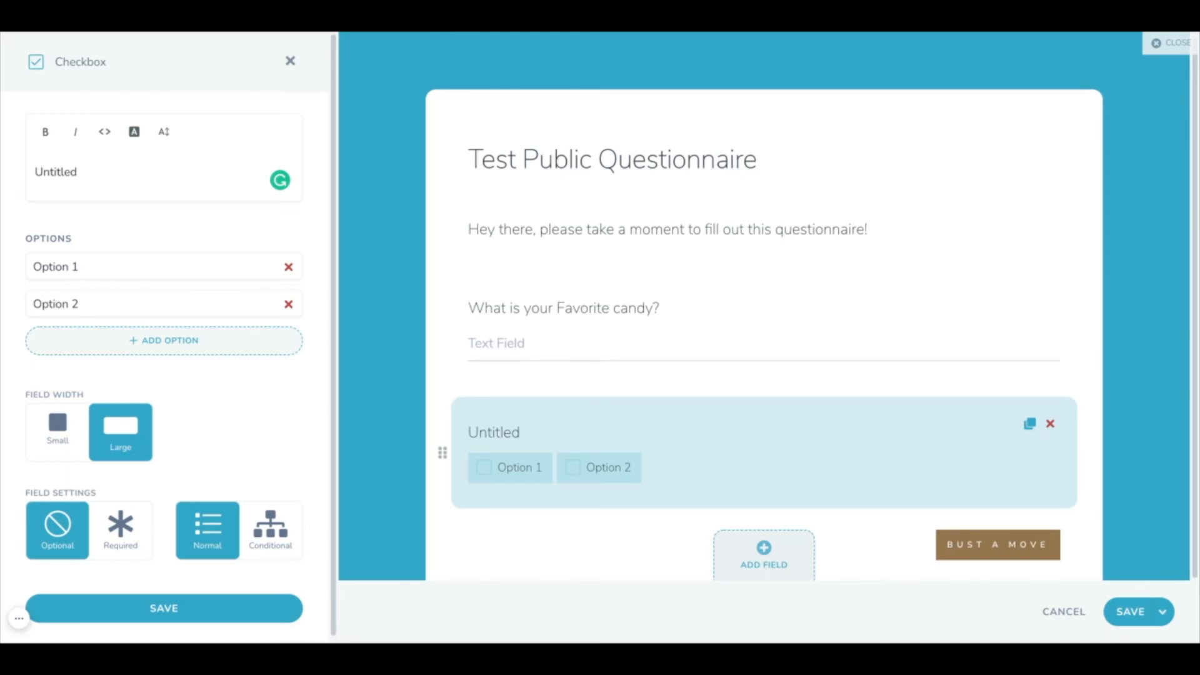
{"action": "left_click", "coordinate": [158, 175]}
{"action": "key", "text": "super+a"}
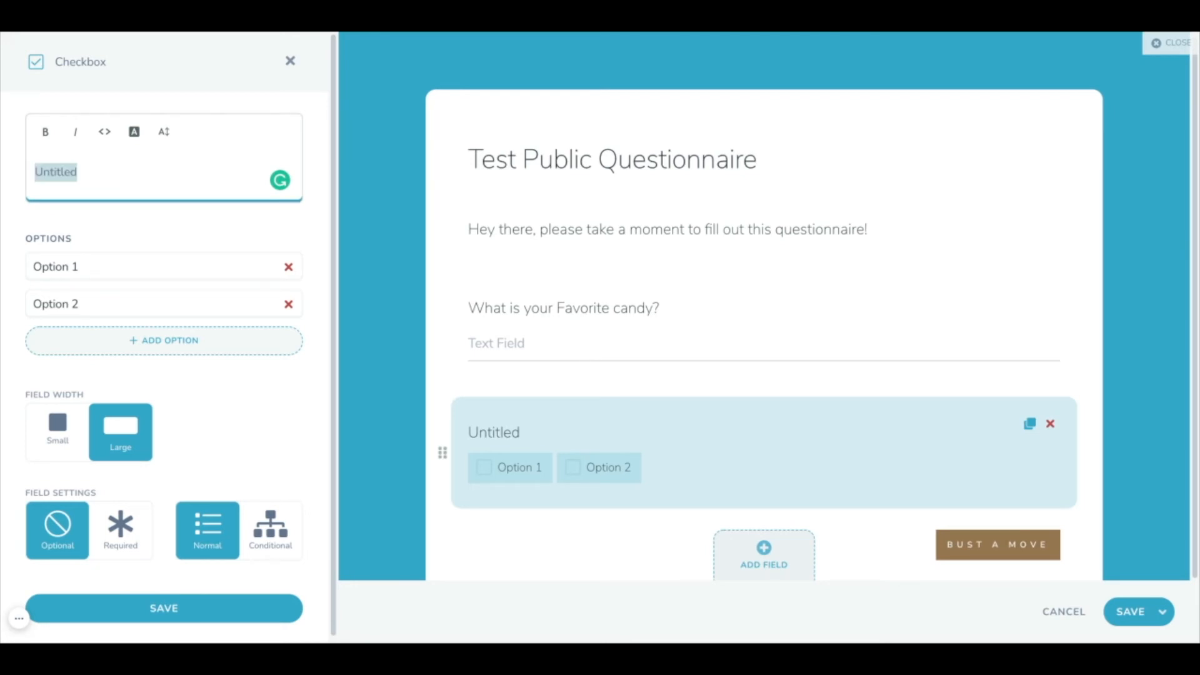
{"action": "type", "text": "Where do you do see your"}
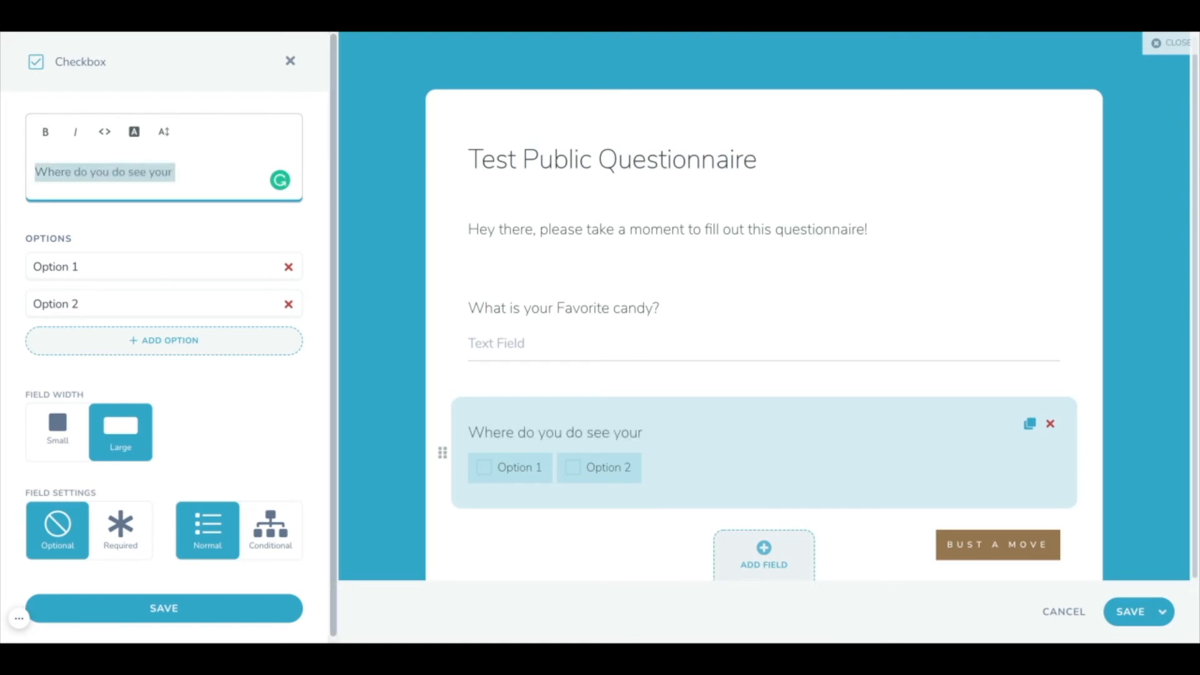
{"action": "type", "text": "What"}
{"action": "type", "text": "is y"}
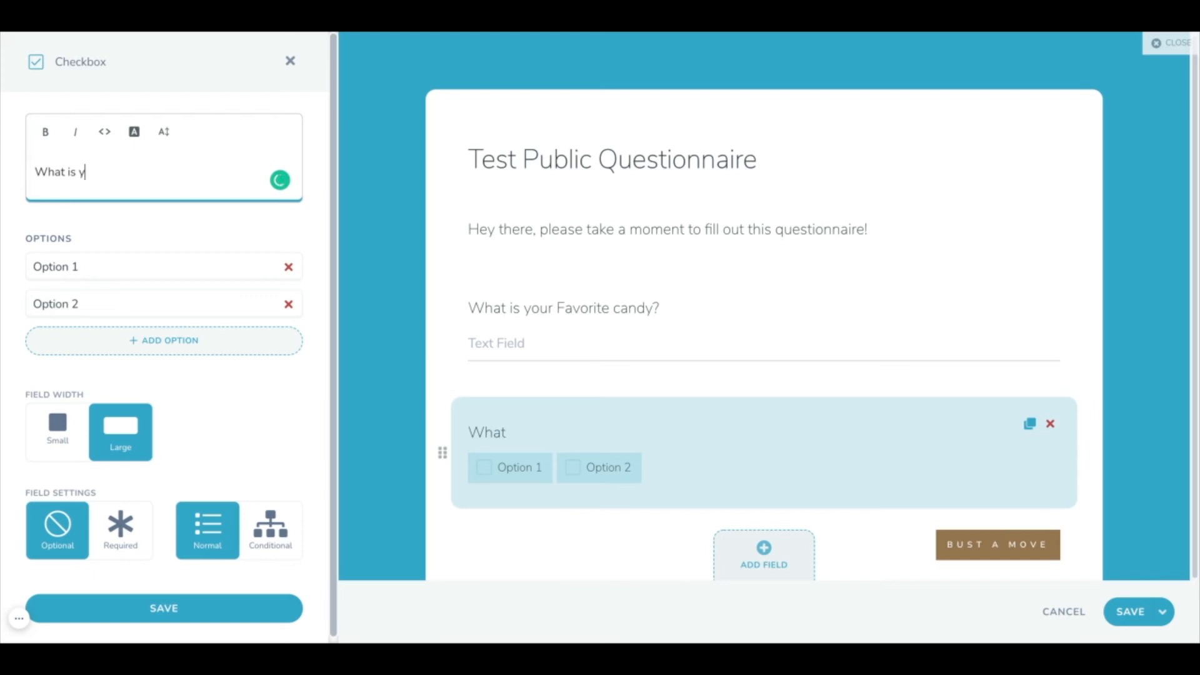
{"action": "type", "text": "our favorite"}
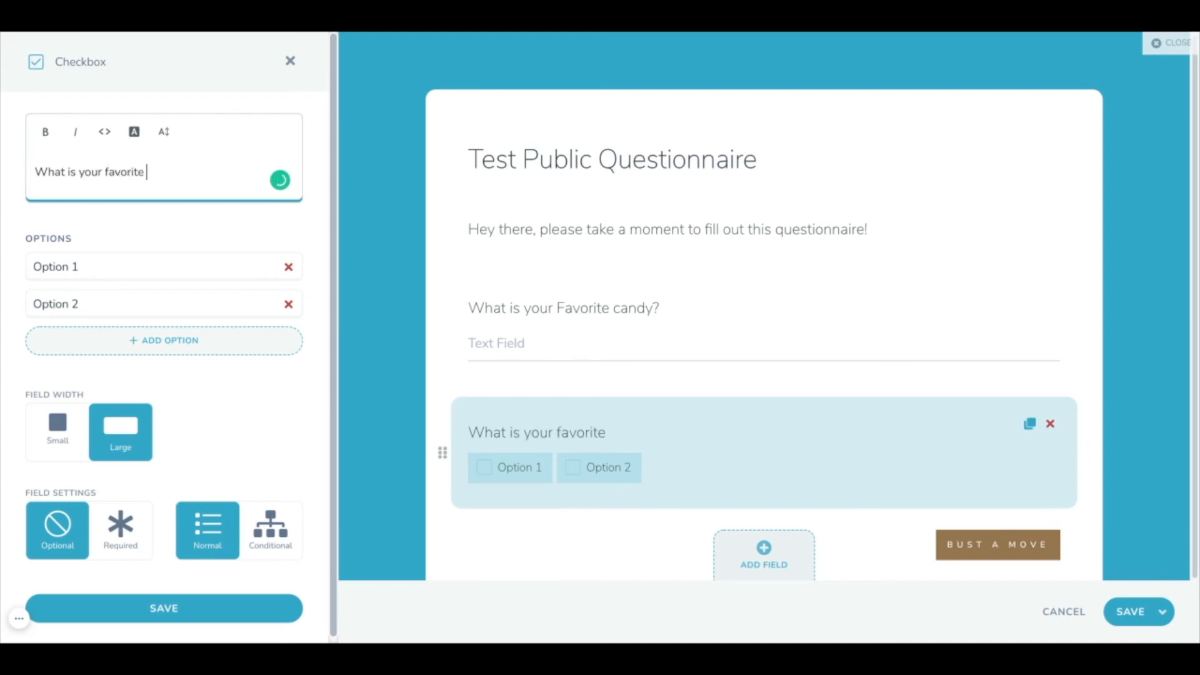
{"action": "type", "text": " Boston landmark?"}
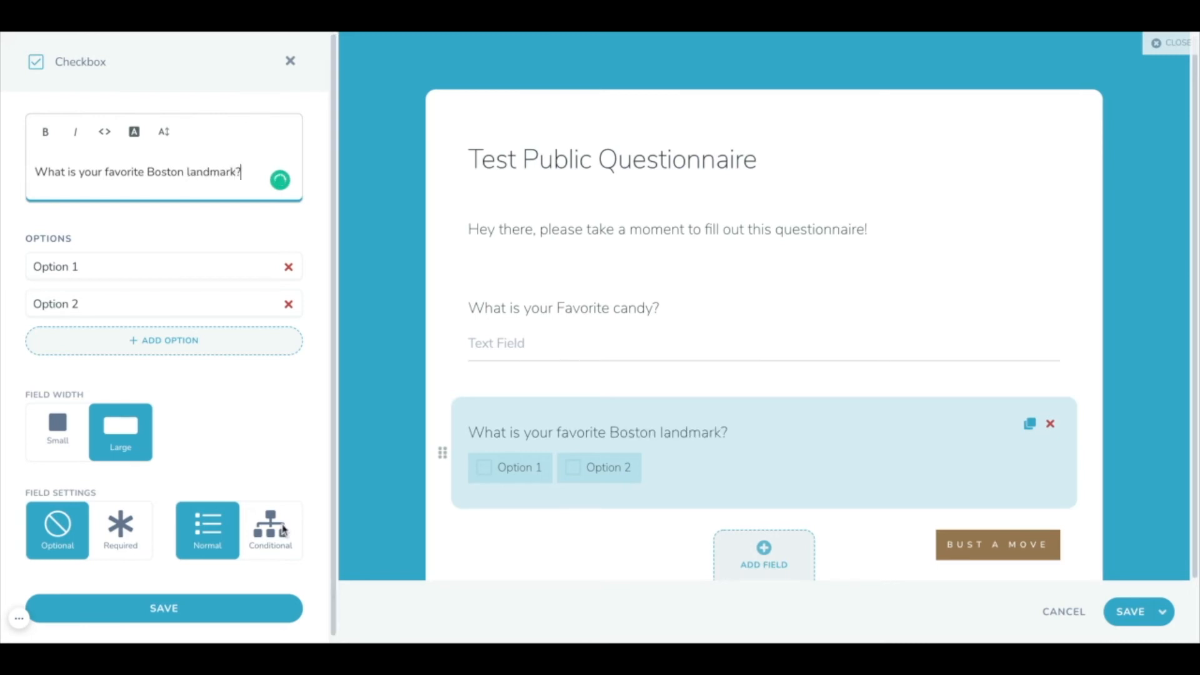
Step: Rename the two default options of the Boston landmark checkbox question as "TD Garden" and "Fenway Park"
{"action": "left_click", "coordinate": [167, 267]}
{"action": "key", "text": "ctrl+a"}
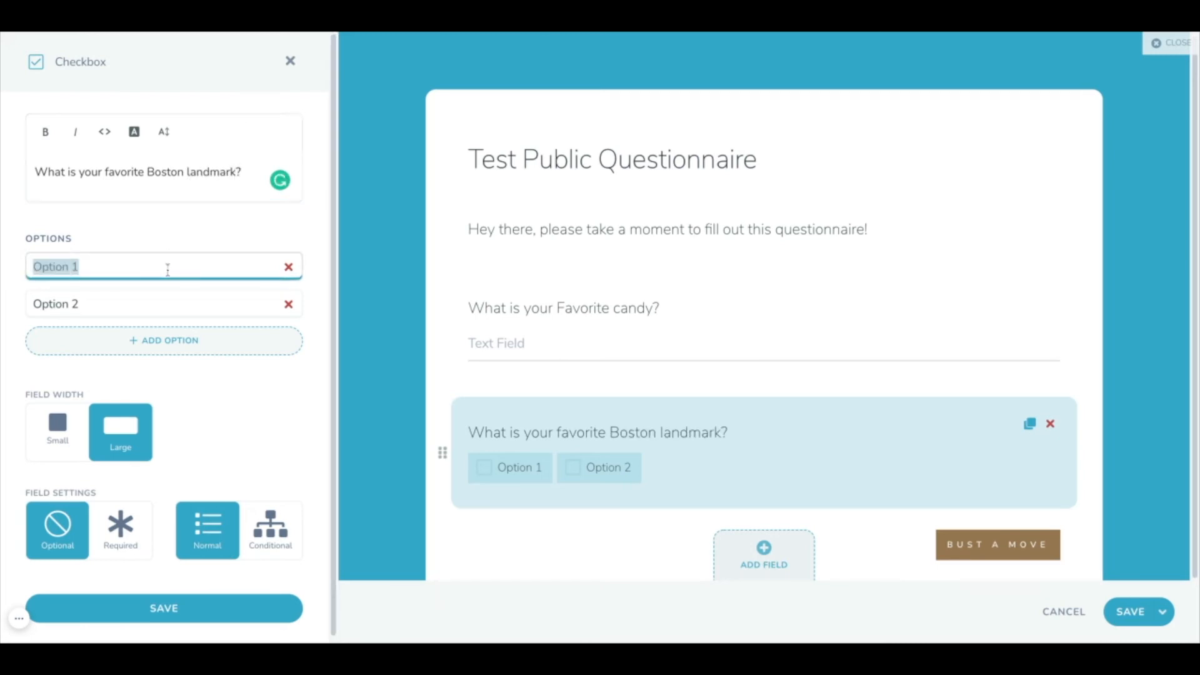
{"action": "type", "text": "TD Garden"}
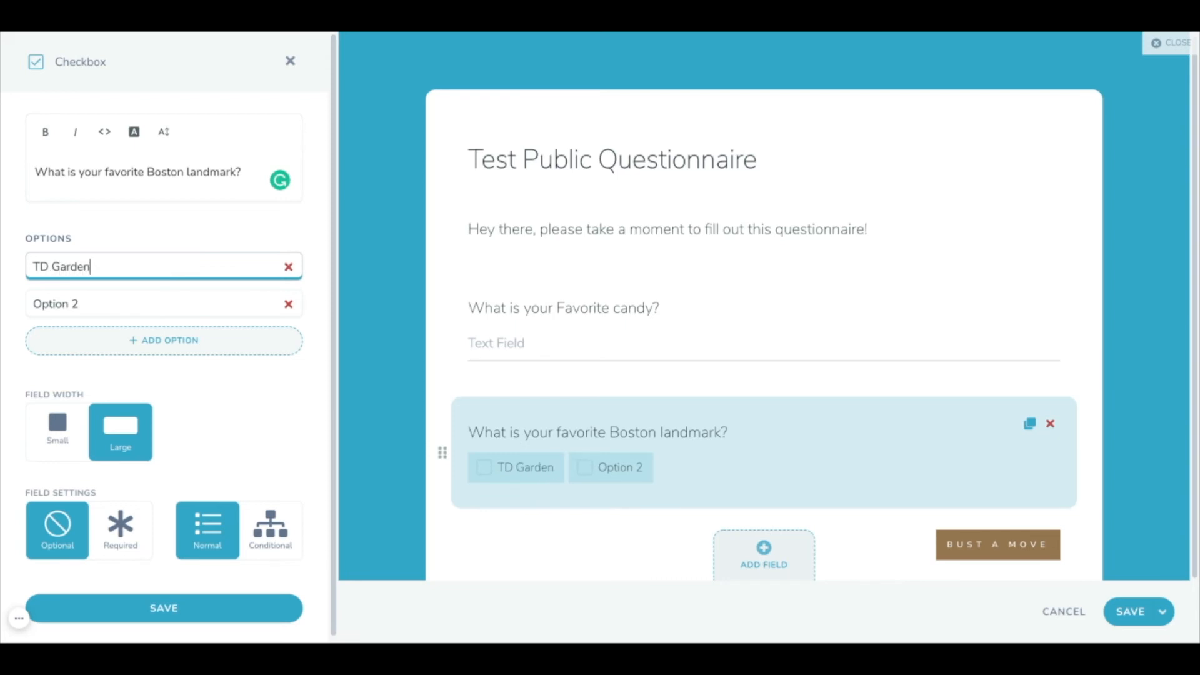
{"action": "left_click", "coordinate": [162, 300]}
{"action": "key", "text": "ctrl+a"}
{"action": "type", "text": "Fe"}
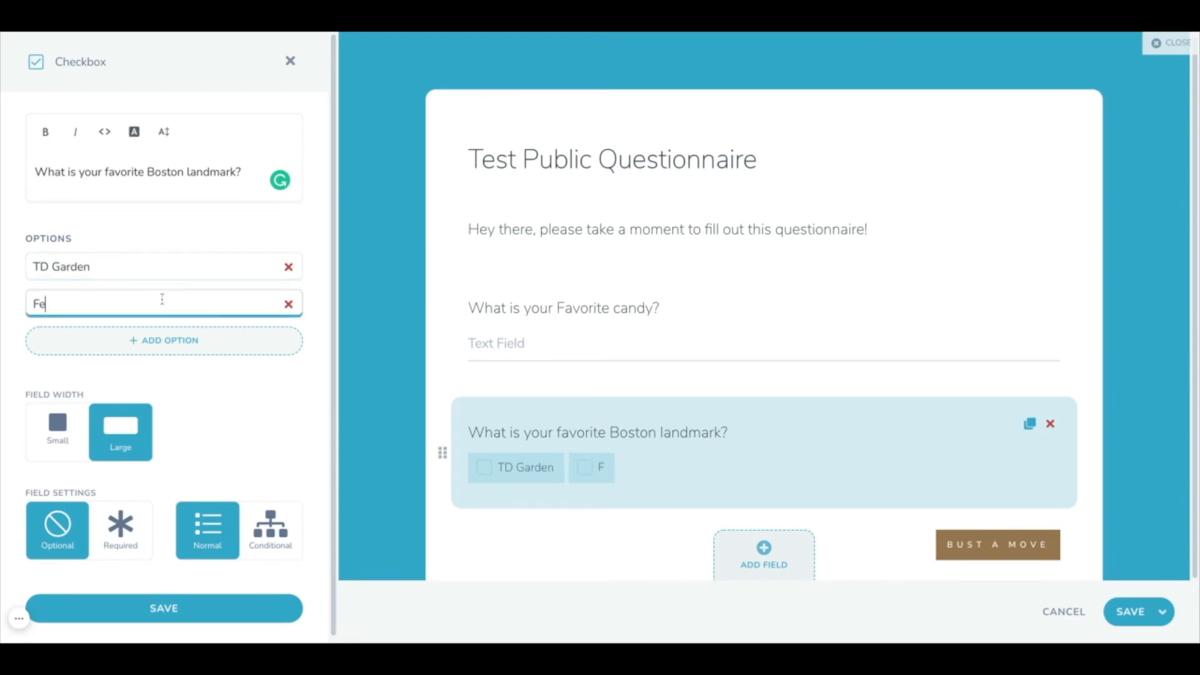
{"action": "type", "text": "nwa"}
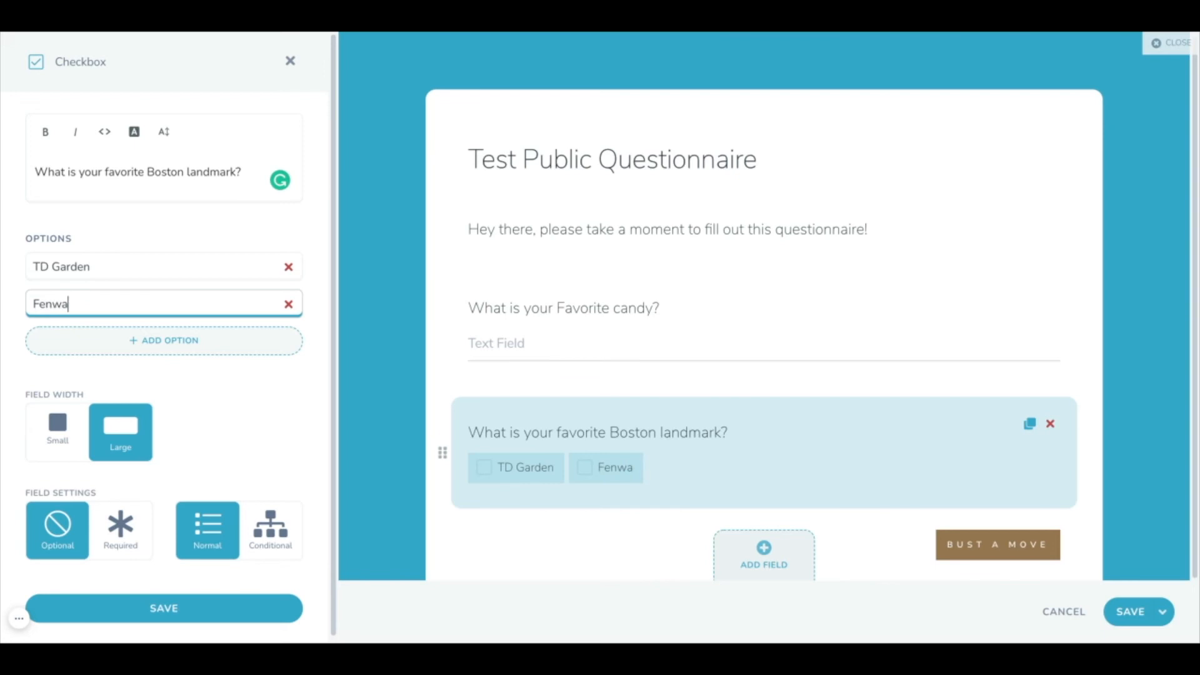
{"action": "type", "text": "y Park"}
Step: Add two more answer options to the landmark question, "Boston Commons" and "Freedom Trail"
{"action": "left_click", "coordinate": [147, 340]}
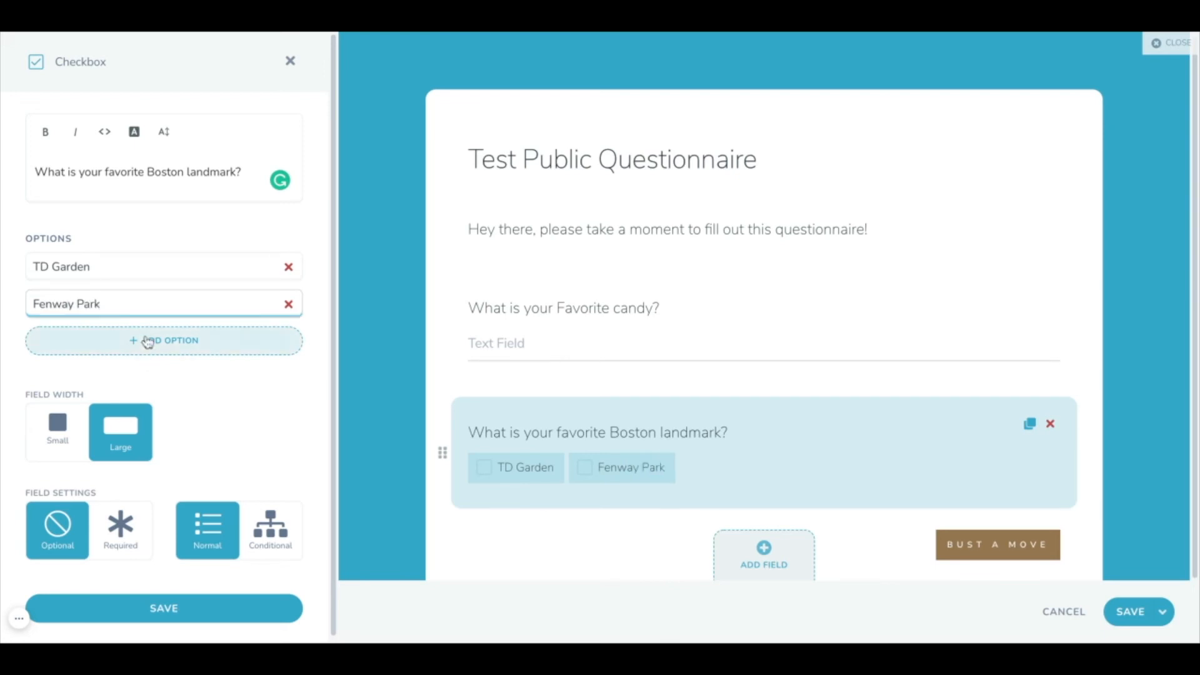
{"action": "key", "text": "ctrl+a"}
{"action": "type", "text": "Bosto"}
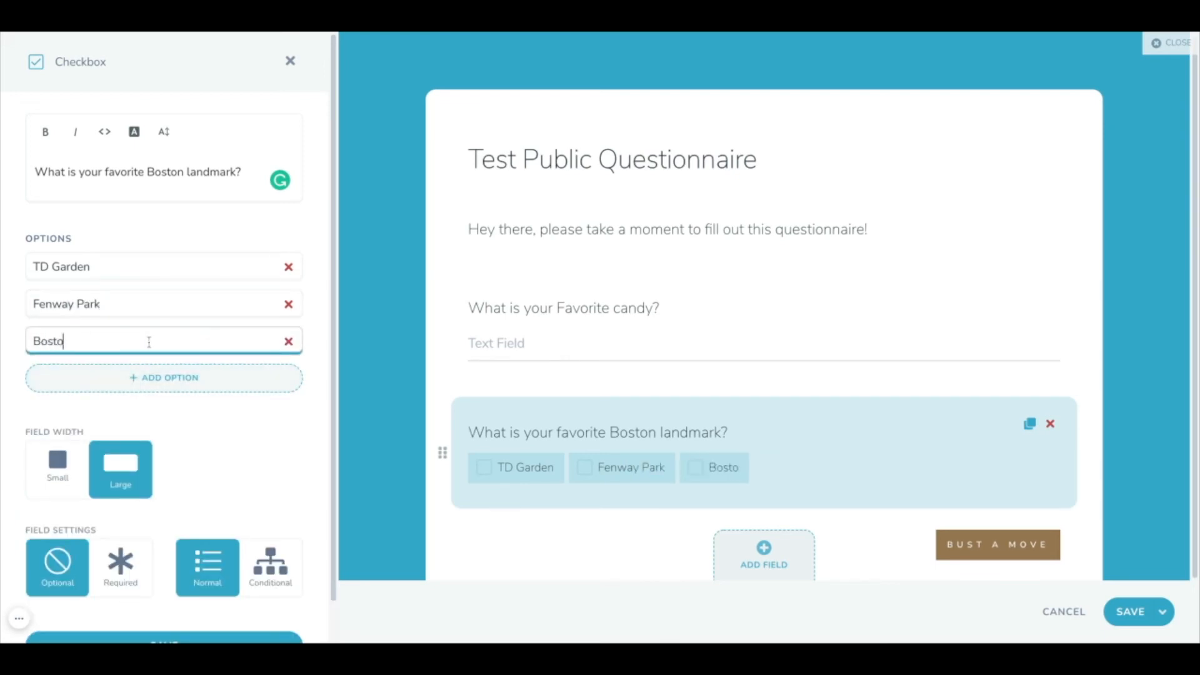
{"action": "type", "text": "n Commons"}
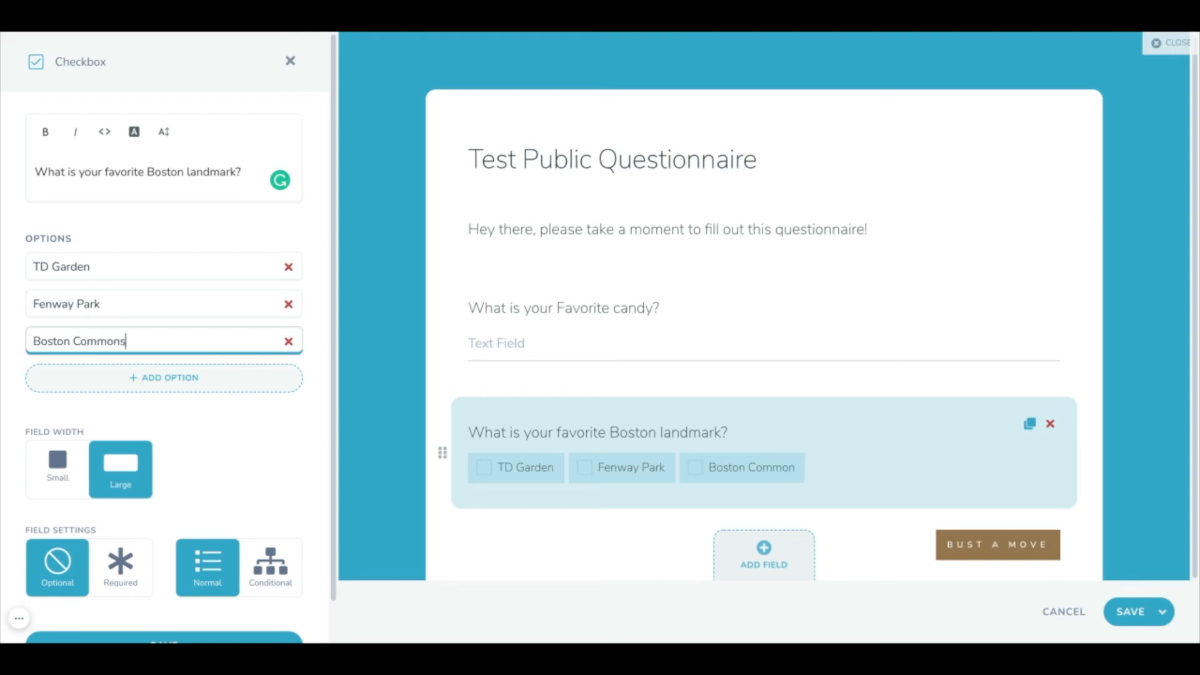
{"action": "left_click", "coordinate": [164, 382]}
{"action": "key", "text": "ctrl+shift+Left"}
{"action": "key", "text": "ctrl+shift+Left"}
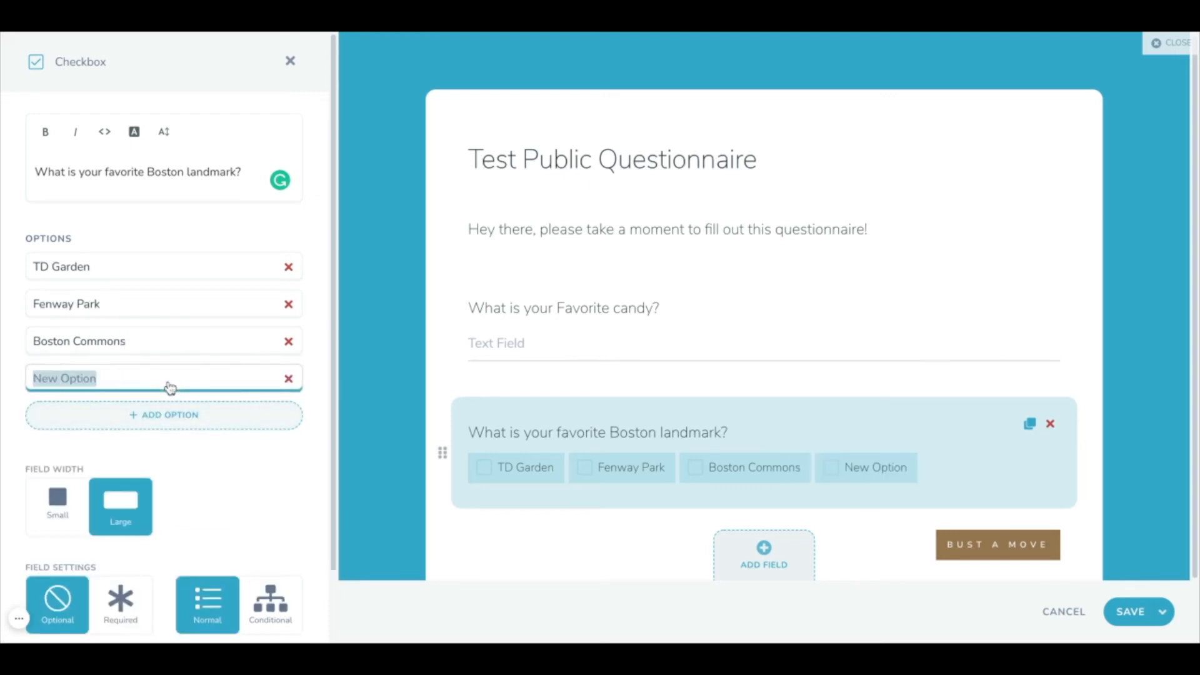
{"action": "type", "text": "Freedom Tr"}
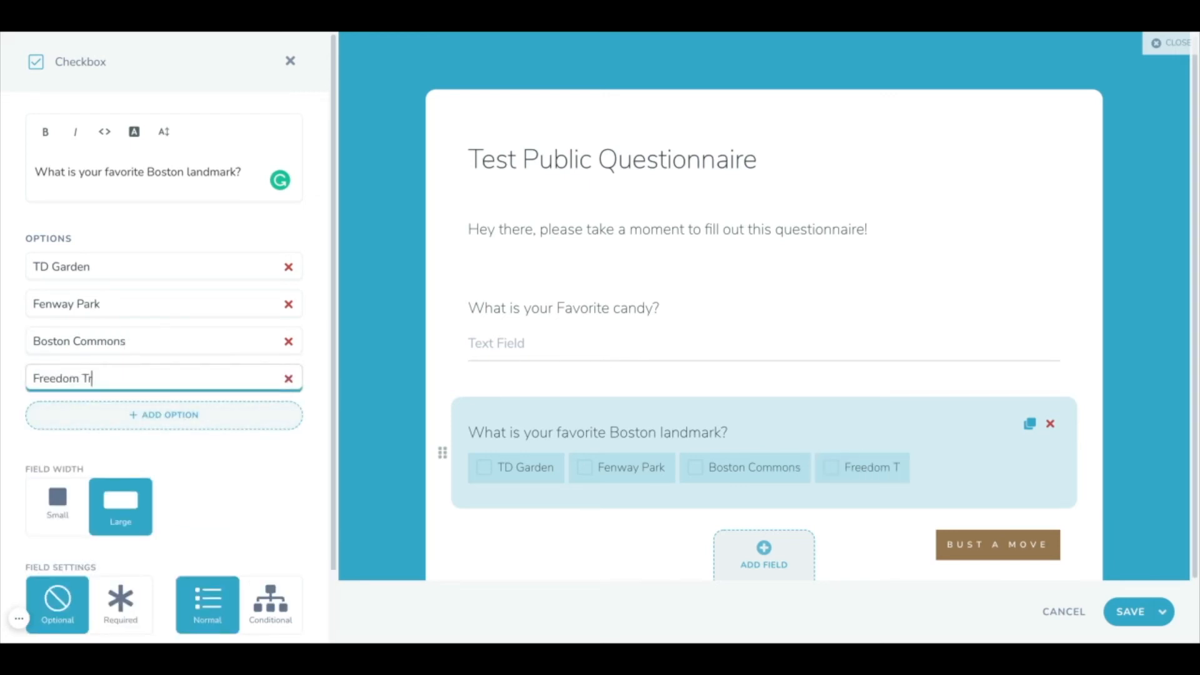
{"action": "type", "text": "ail"}
Step: Add a fifth answer option named "Other" to the landmark question
{"action": "left_click", "coordinate": [155, 414]}
{"action": "key", "text": "ctrl+shift+Left"}
{"action": "key", "text": "ctrl+shift+Left"}
{"action": "type", "text": "Other"}
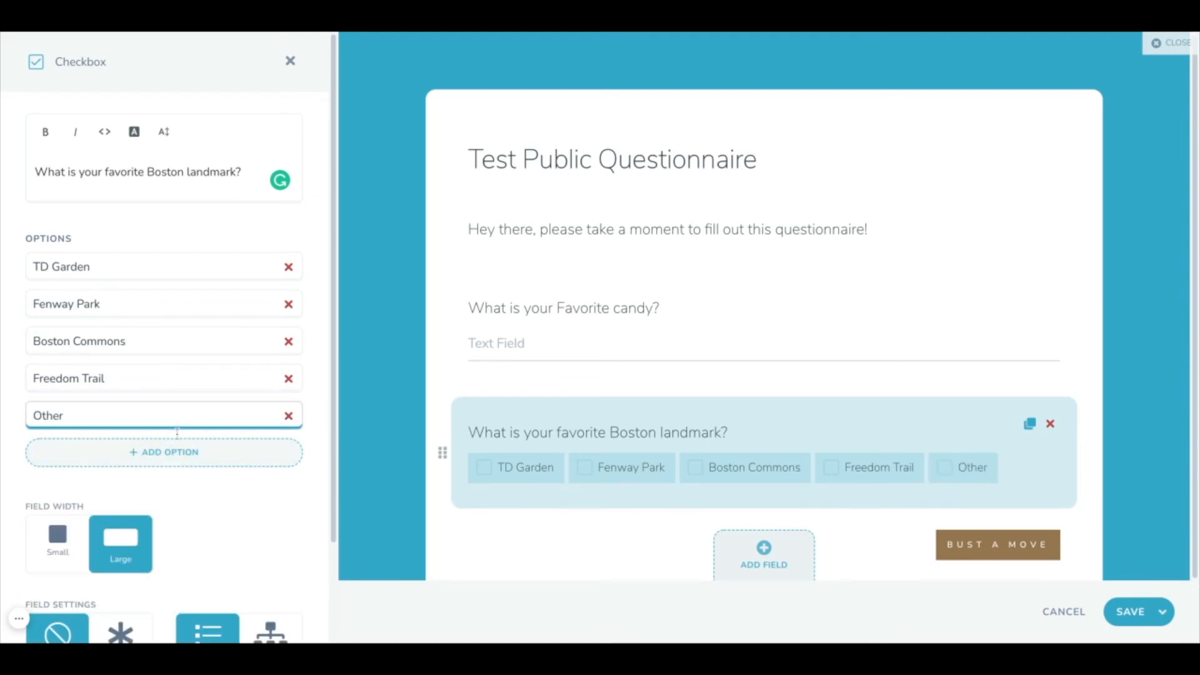
Step: Try the Small field width on the landmark question, return it to Large, and make the field required
{"action": "left_click", "coordinate": [289, 533]}
{"action": "scroll", "coordinate": [287, 528], "scroll_direction": "down", "scroll_amount": 2}
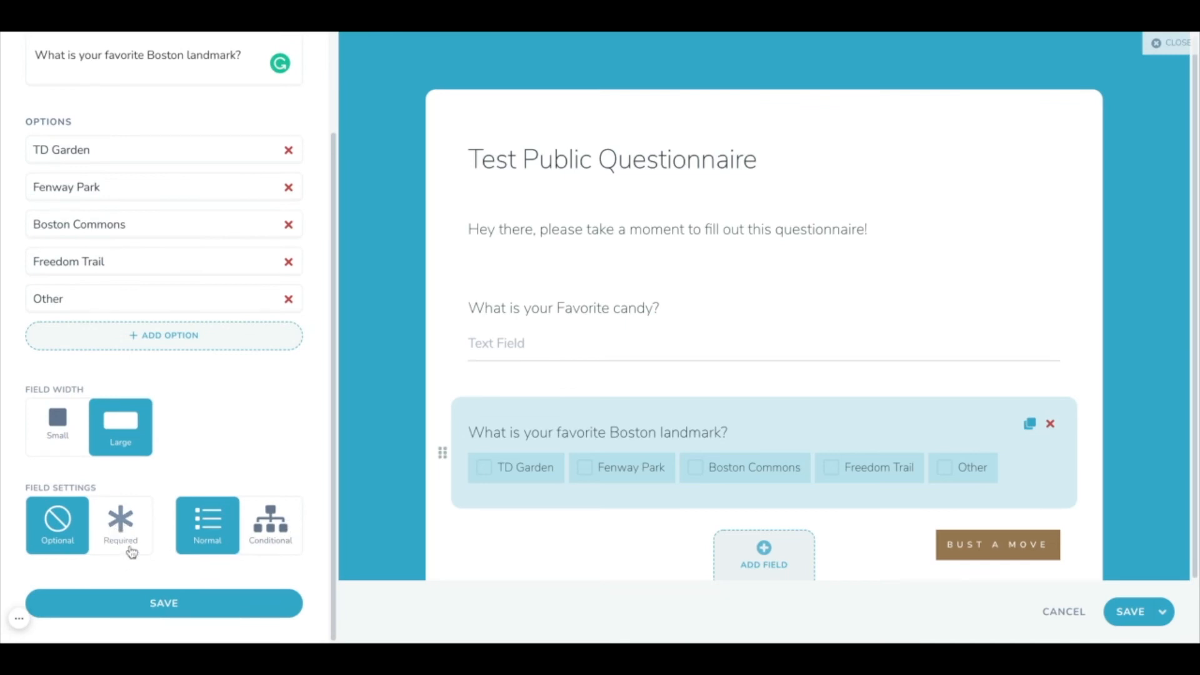
{"action": "left_click", "coordinate": [57, 419]}
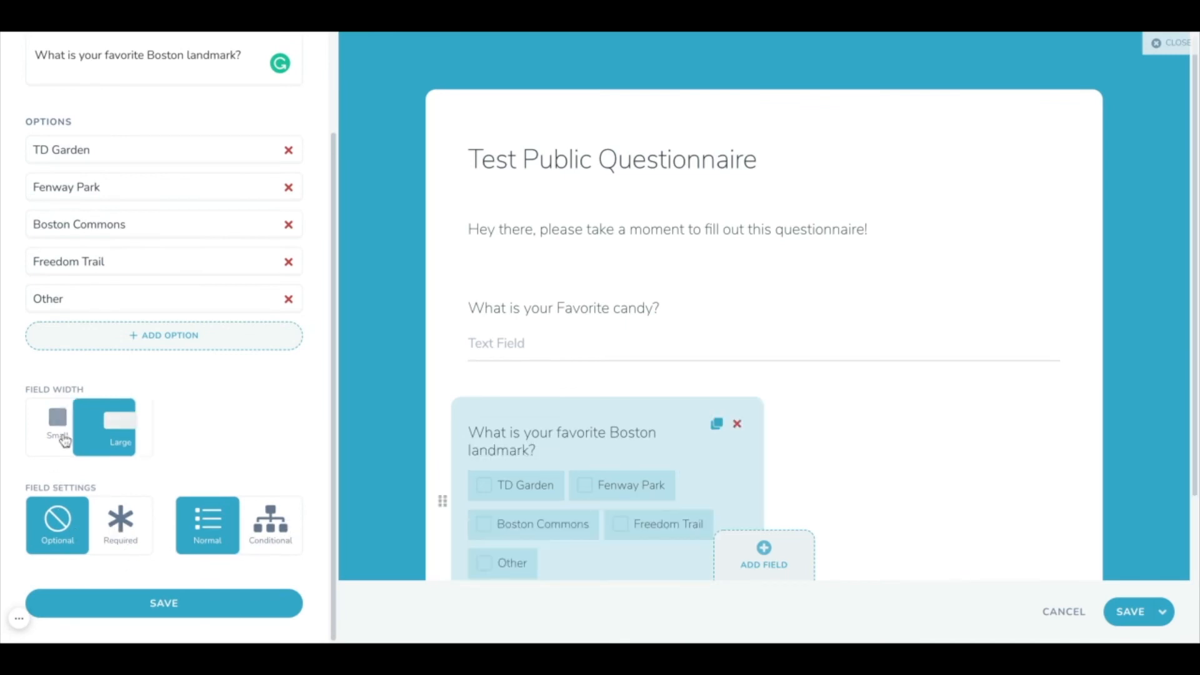
{"action": "left_click", "coordinate": [117, 447]}
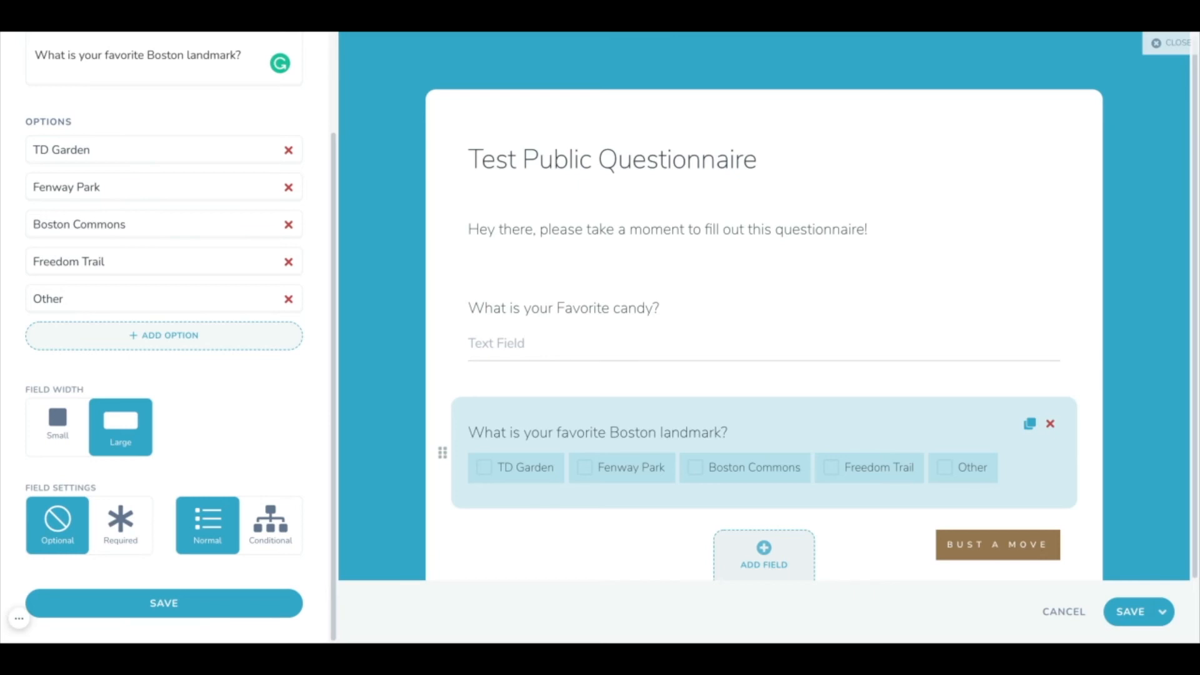
{"action": "left_click", "coordinate": [118, 523]}
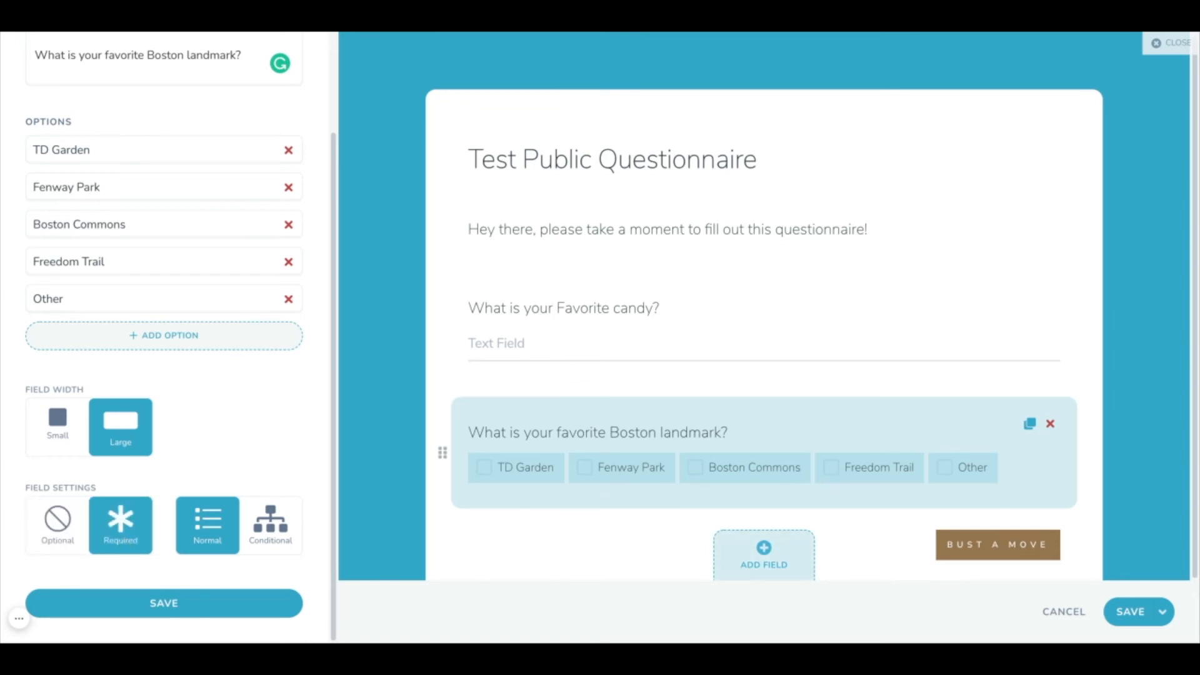
Step: Add a Text field below the landmark question with the label "Favorite Boston landmark?"
{"action": "left_click", "coordinate": [763, 555]}
{"action": "left_click", "coordinate": [491, 497]}
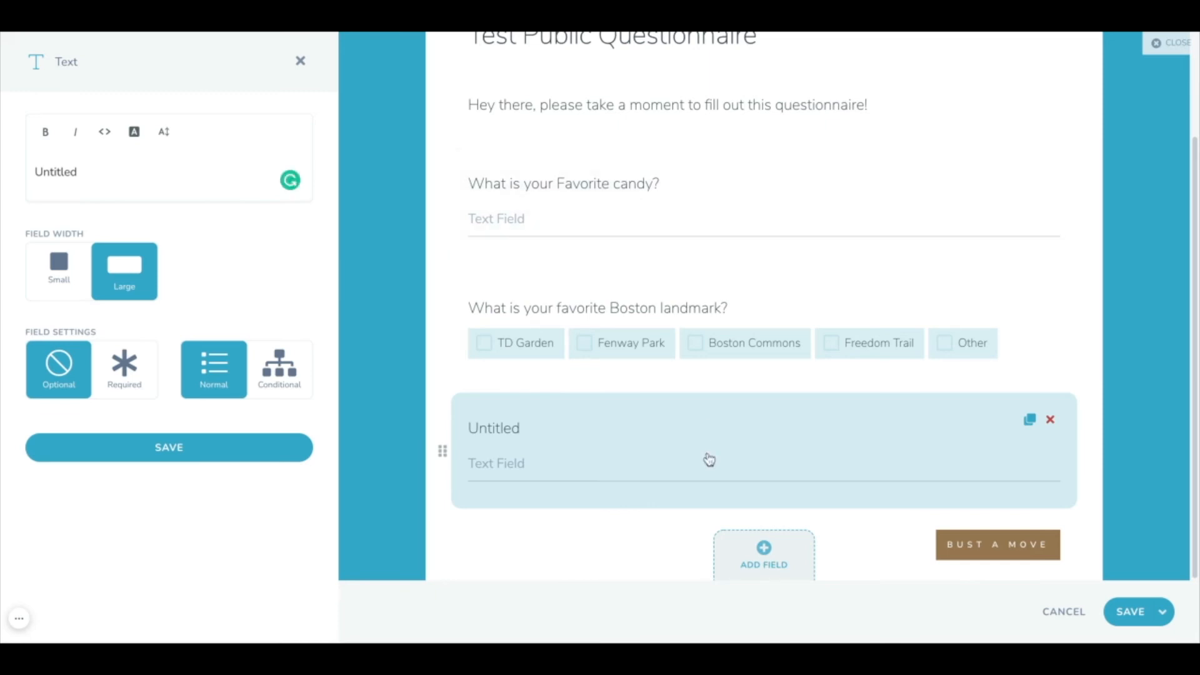
{"action": "left_click", "coordinate": [175, 190]}
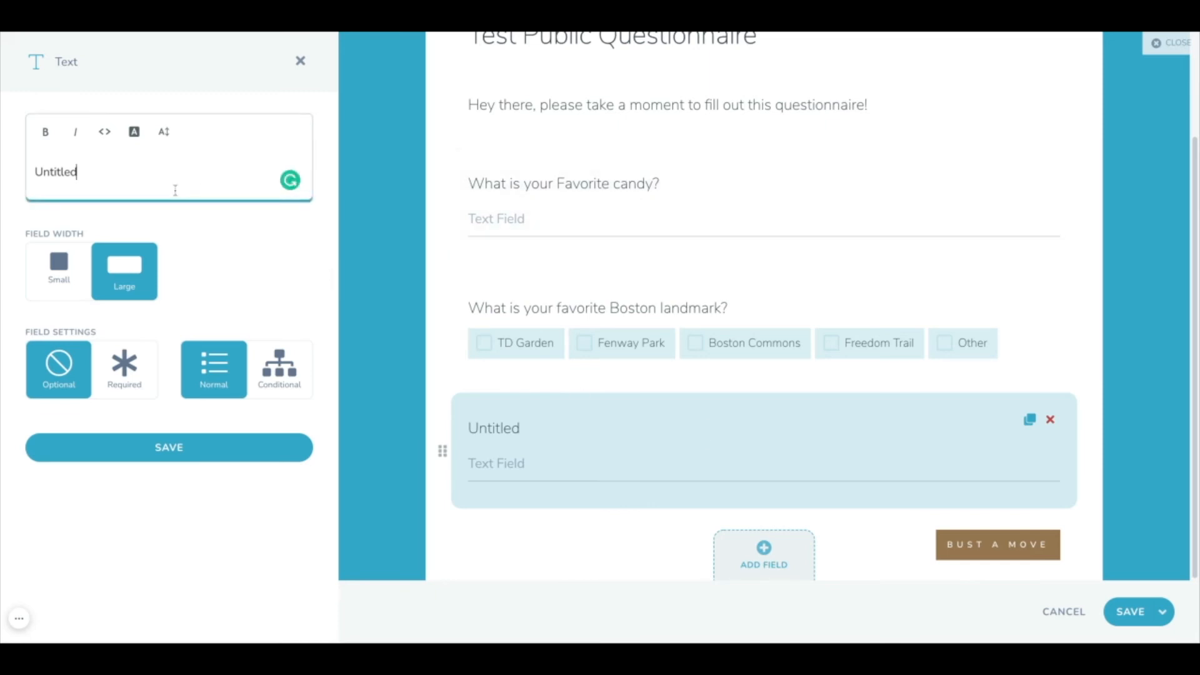
{"action": "triple_click", "coordinate": [176, 190]}
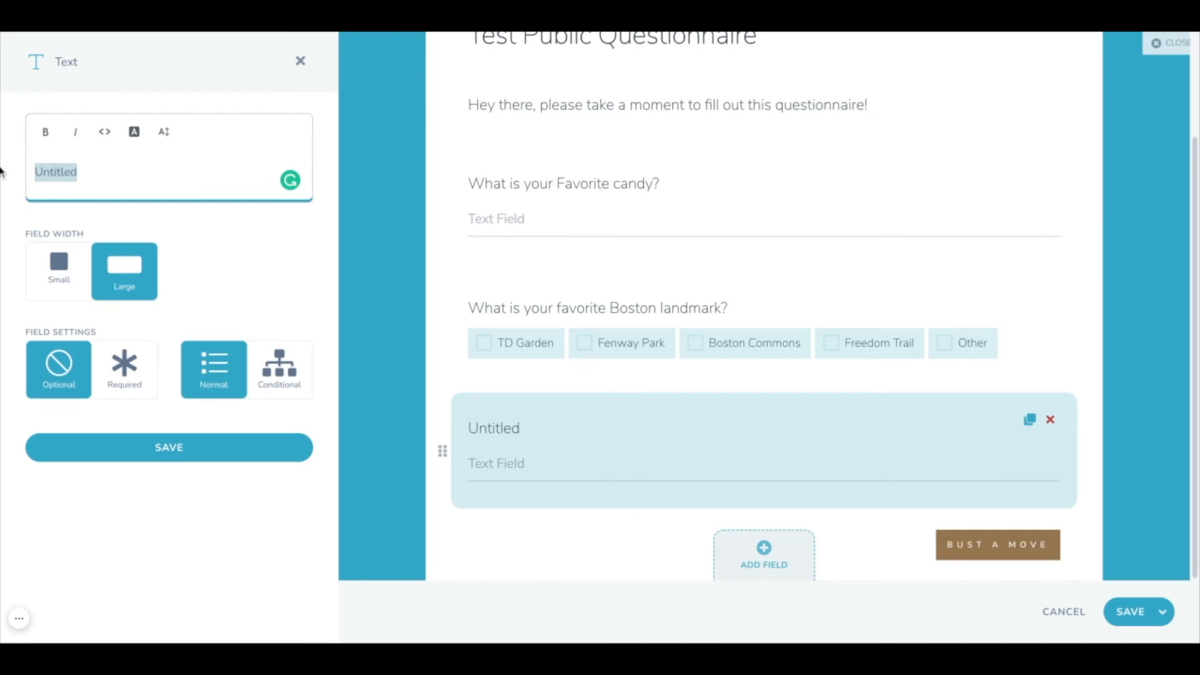
{"action": "type", "text": "Favotire"}
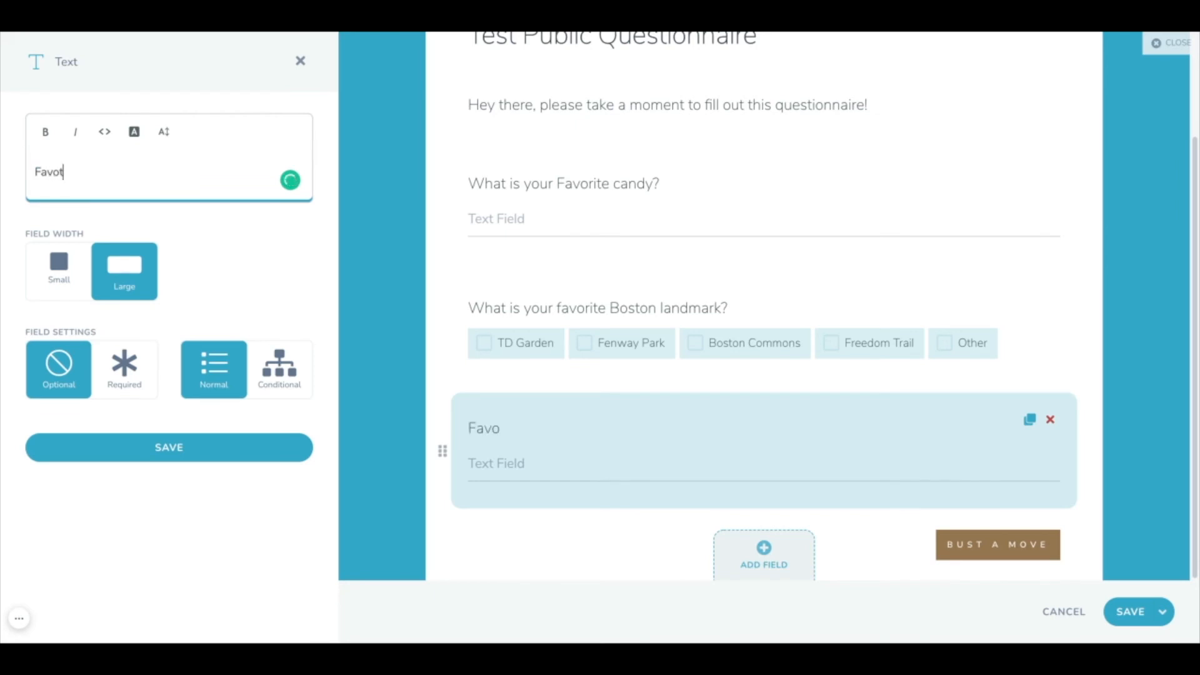
{"action": "key", "text": "BackSpace"}
{"action": "key", "text": "BackSpace"}
{"action": "key", "text": "BackSpace"}
{"action": "key", "text": "BackSpace"}
{"action": "type", "text": "rite Boston landmark"}
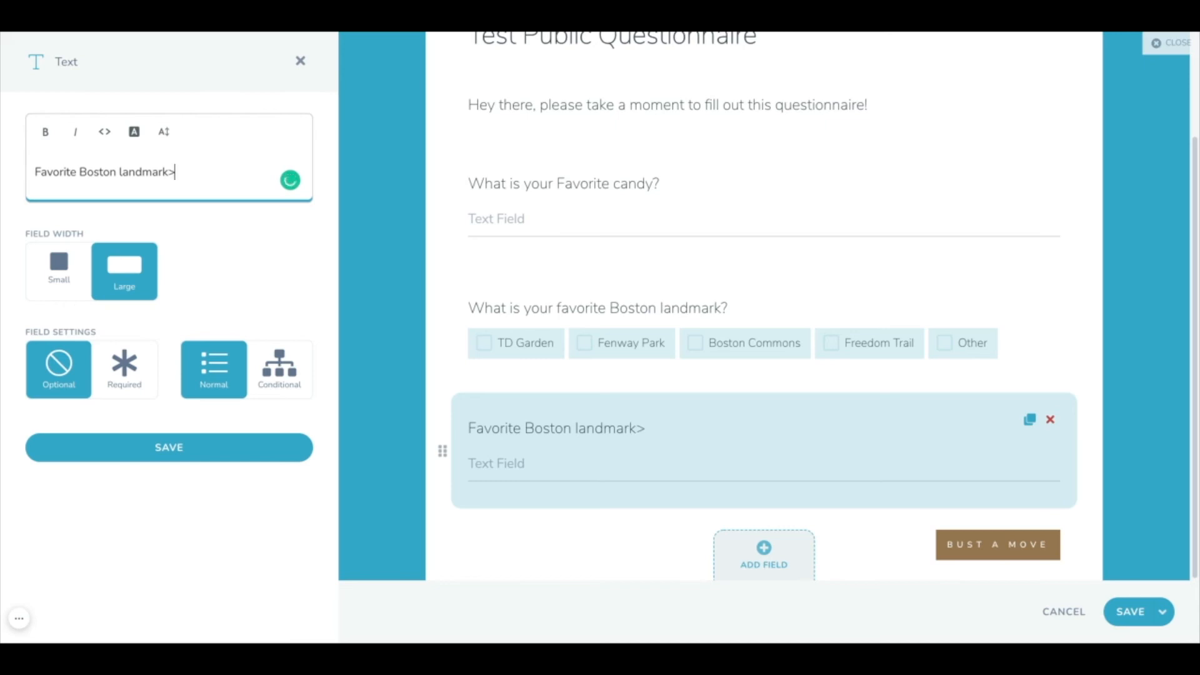
{"action": "type", "text": "?"}
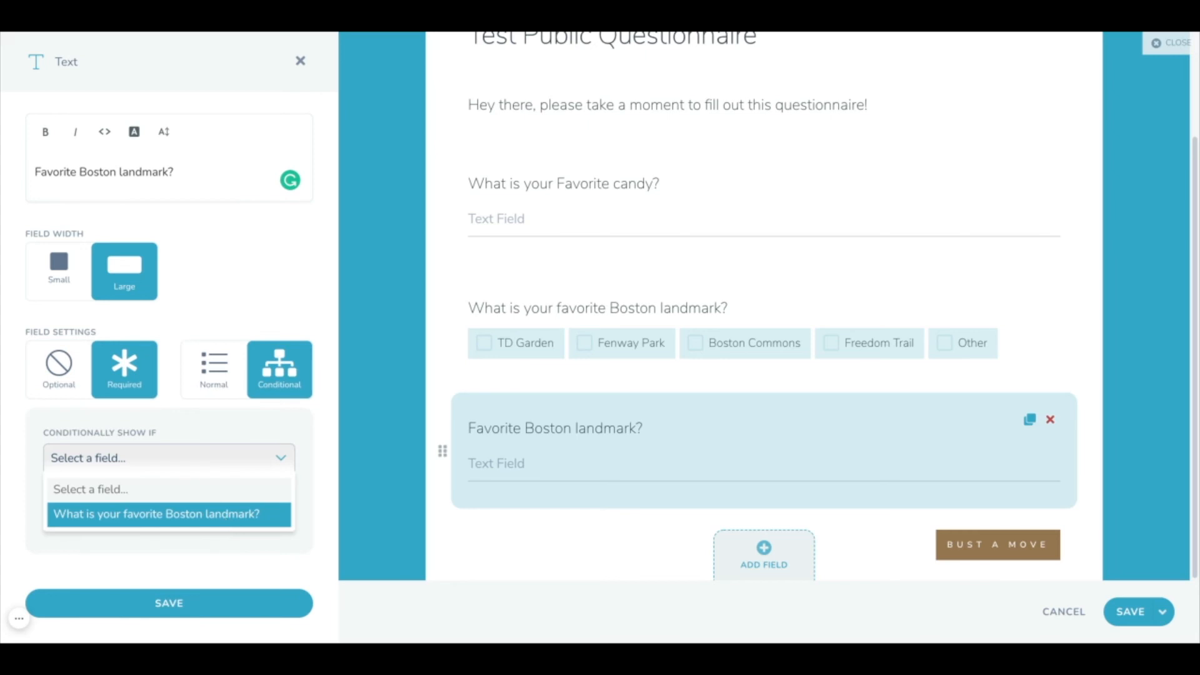
Step: Make the new text field required and conditional on "What is your favorite Boston landmark?" being equal to "Other", and save it
{"action": "left_click", "coordinate": [168, 515]}
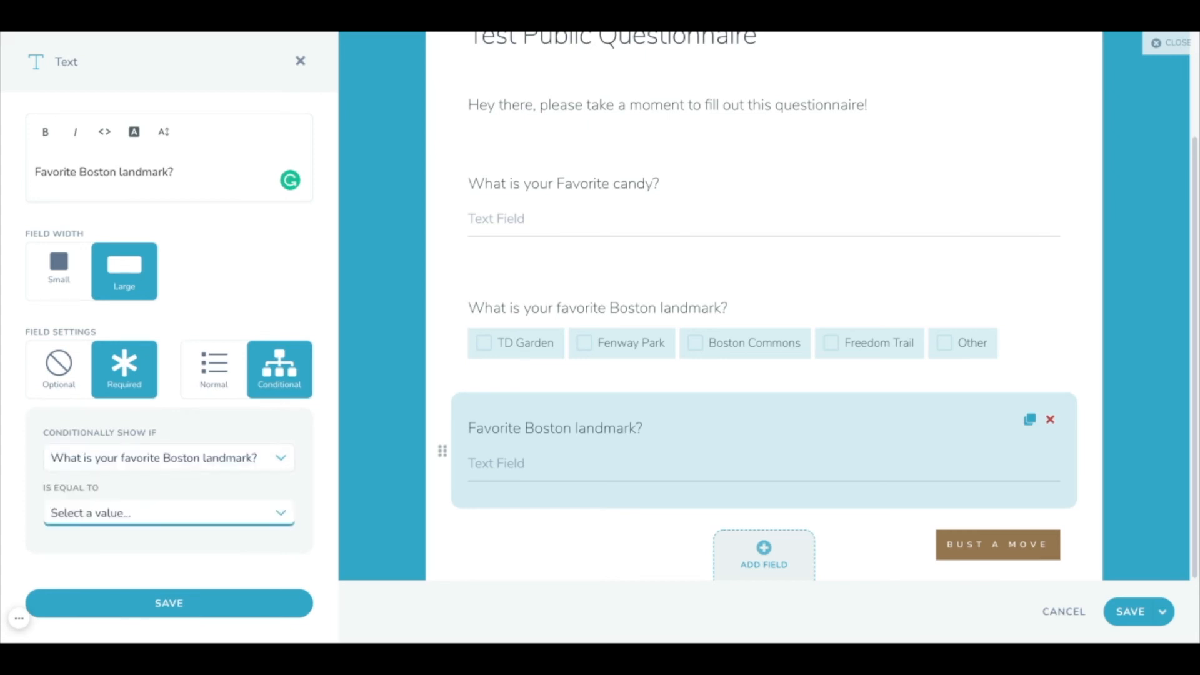
{"action": "left_click", "coordinate": [168, 513]}
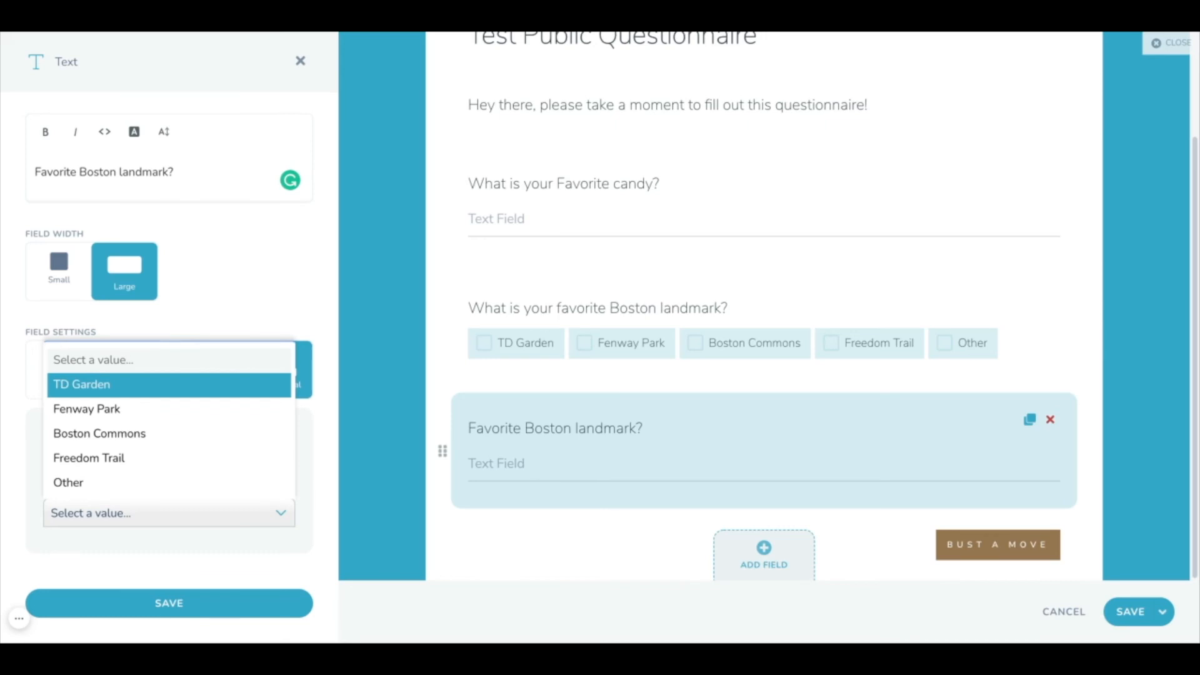
{"action": "left_click", "coordinate": [229, 478]}
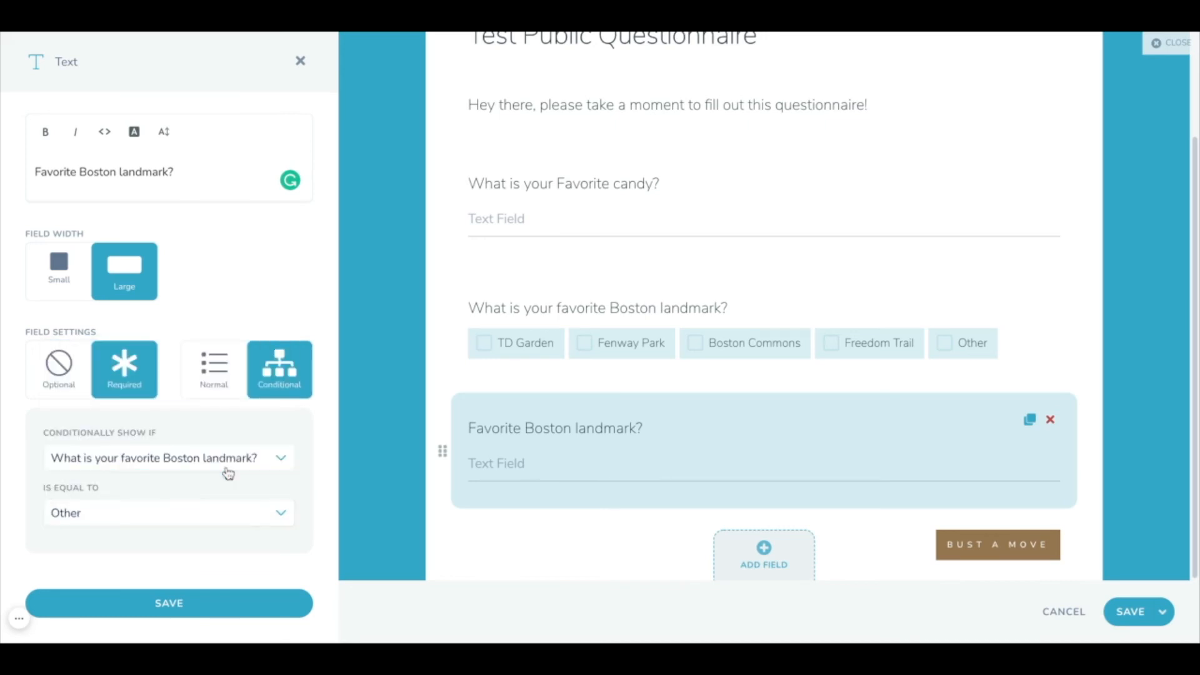
{"action": "left_click", "coordinate": [246, 610]}
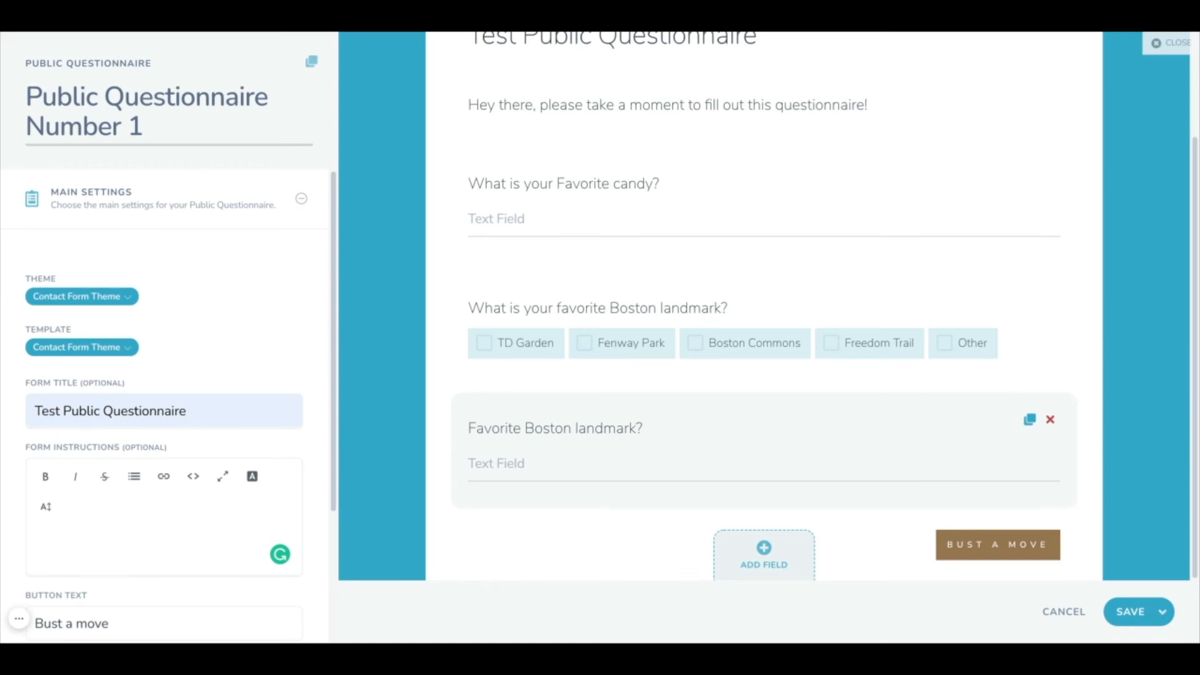
Step: Collapse the main settings and review what to do on submission in the advanced settings
{"action": "left_click", "coordinate": [300, 200]}
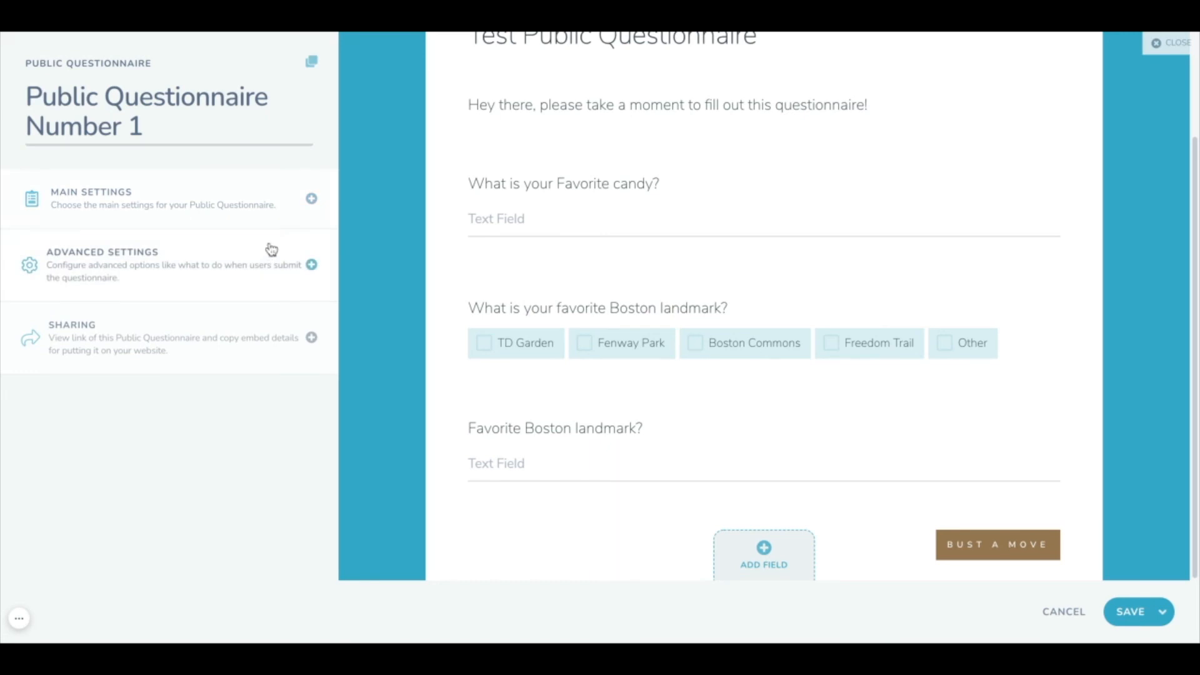
{"action": "left_click", "coordinate": [238, 288]}
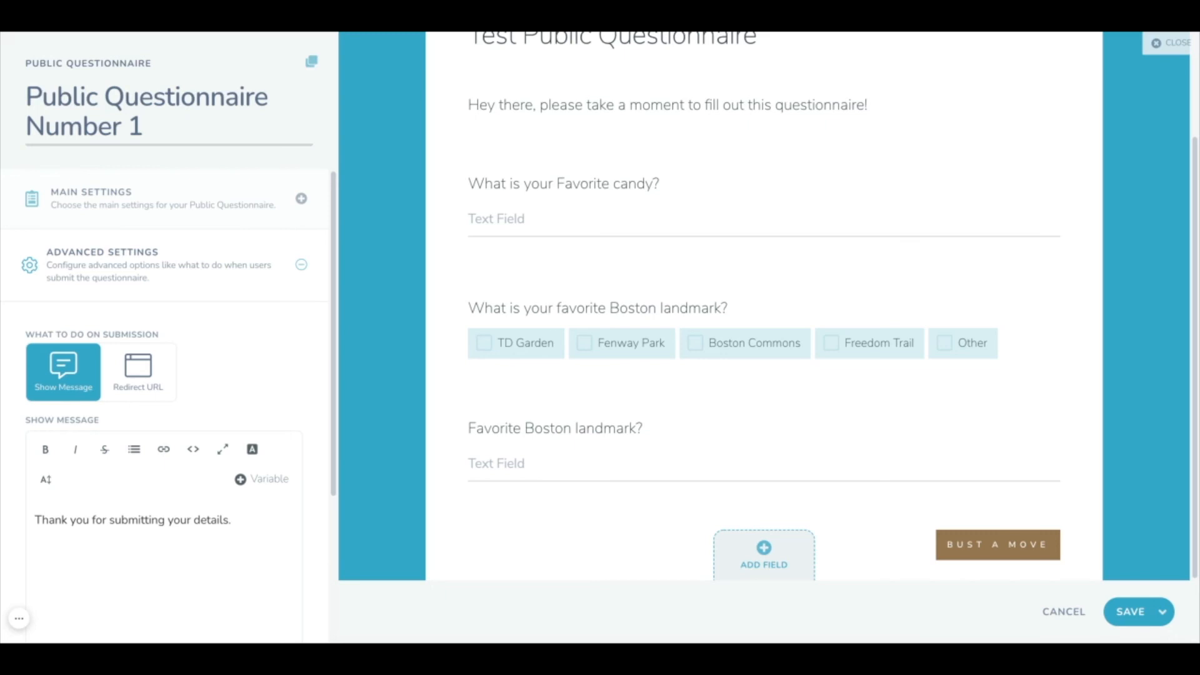
Step: Change the questionnaire's sharing link to "pqnone"
{"action": "left_click", "coordinate": [115, 378]}
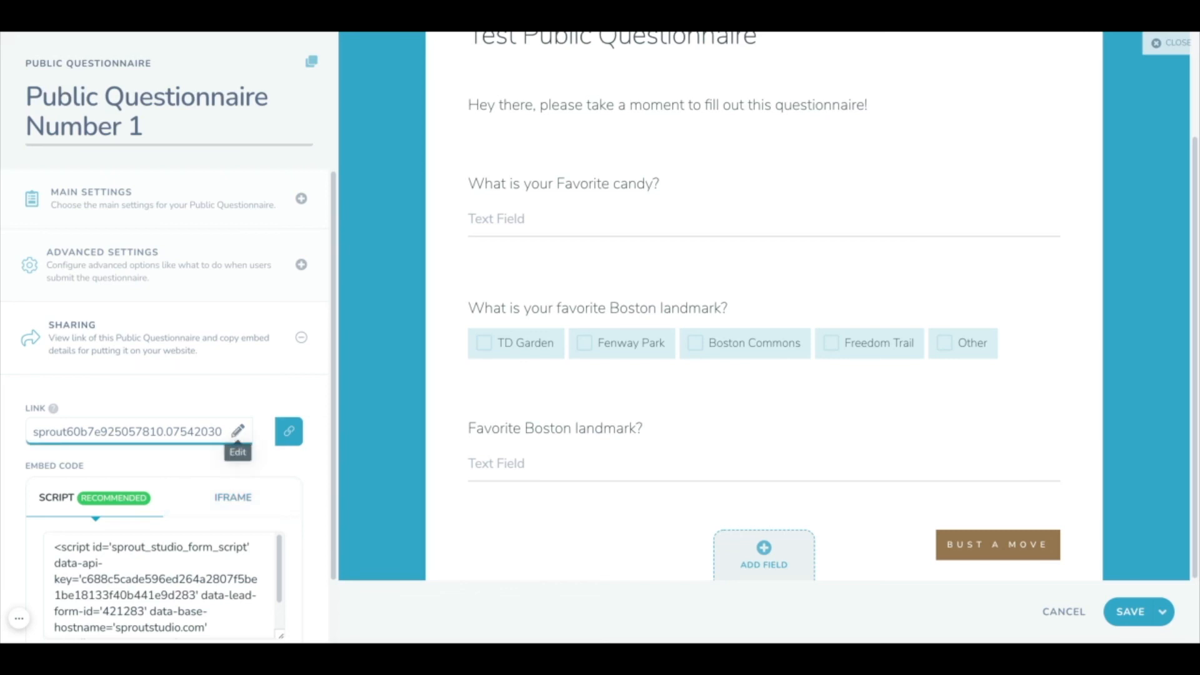
{"action": "left_click", "coordinate": [238, 431]}
{"action": "triple_click", "coordinate": [168, 432]}
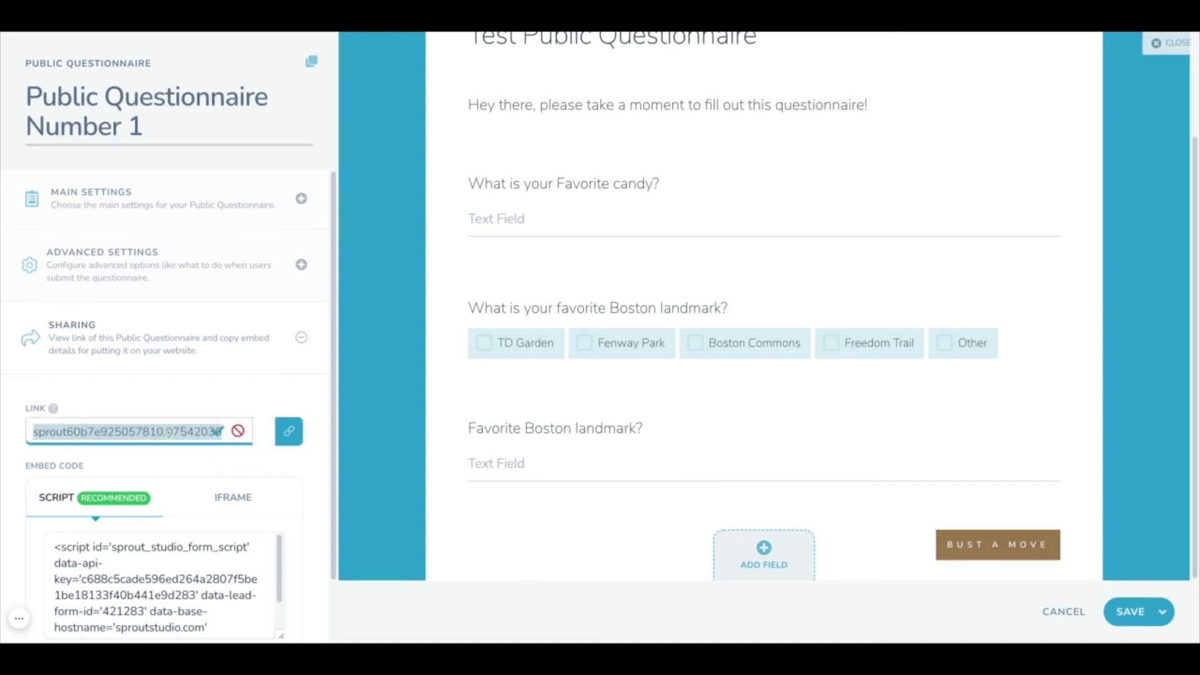
{"action": "type", "text": "pqnone"}
{"action": "left_click", "coordinate": [217, 431]}
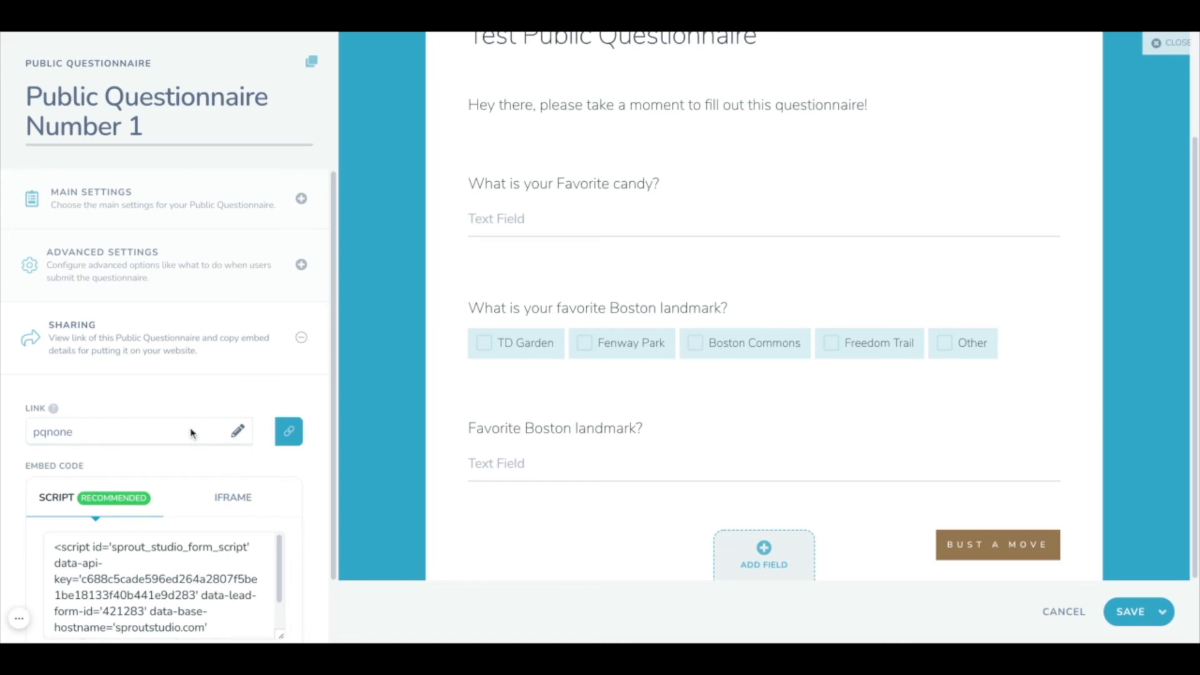
Step: Look through the script embed code and open the additional save options for the questionnaire
{"action": "left_click", "coordinate": [158, 565]}
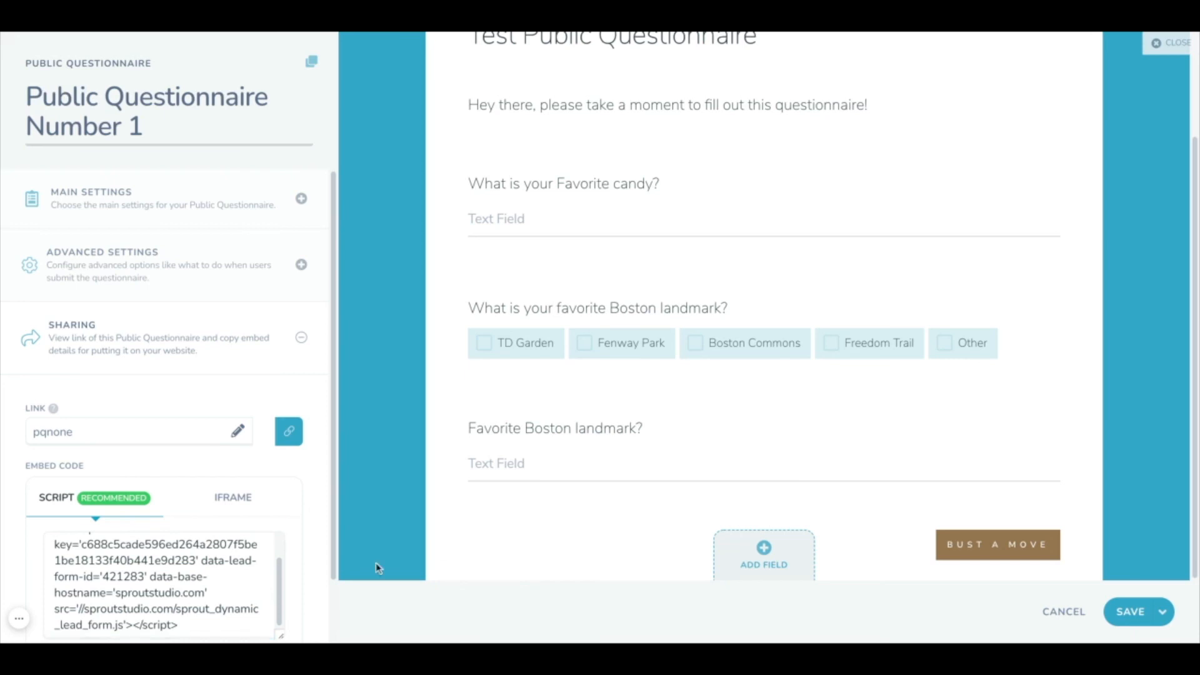
{"action": "left_click", "coordinate": [1162, 612]}
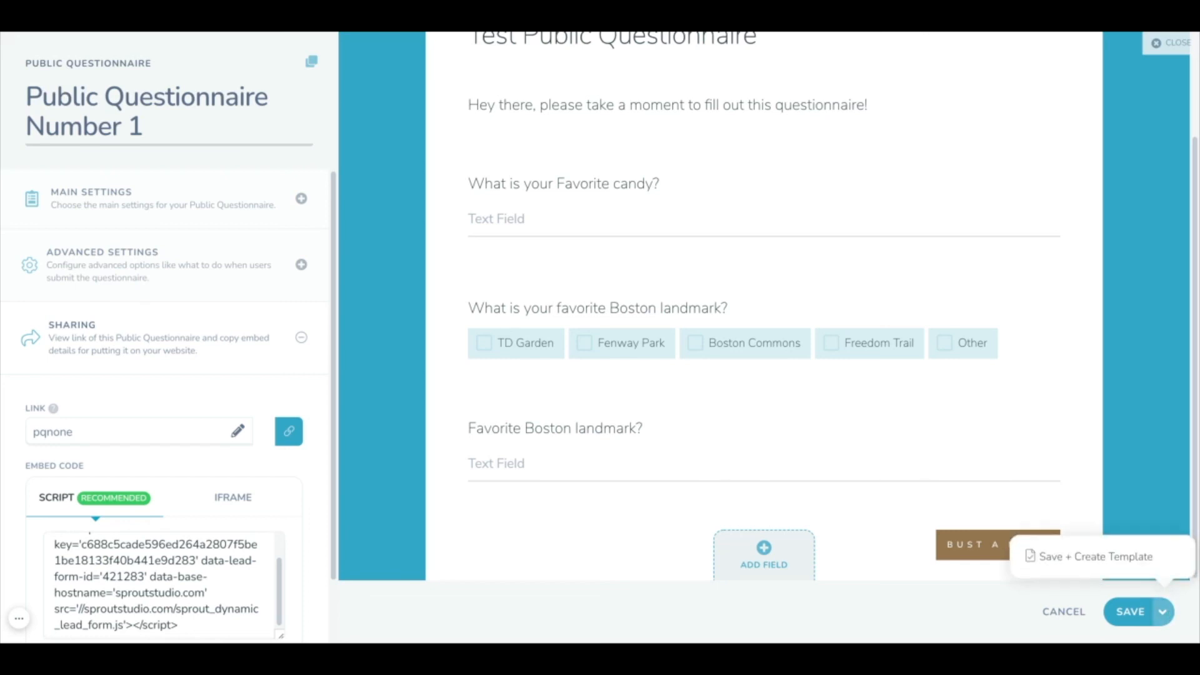